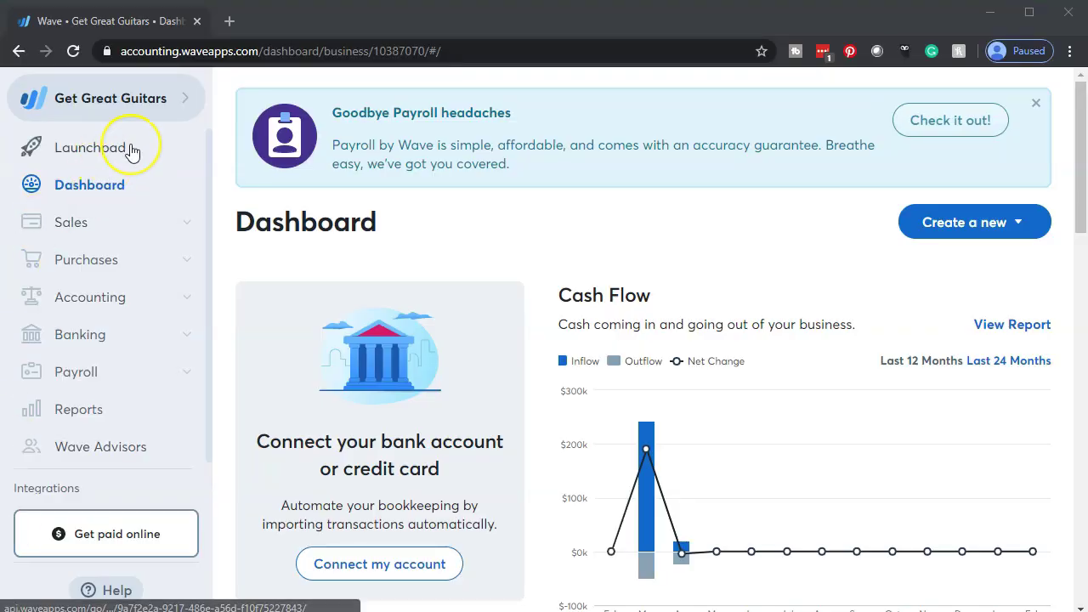
Open the Balance Sheet report and duplicate its browser tab.
{"action": "left_click", "coordinate": [92, 415]}
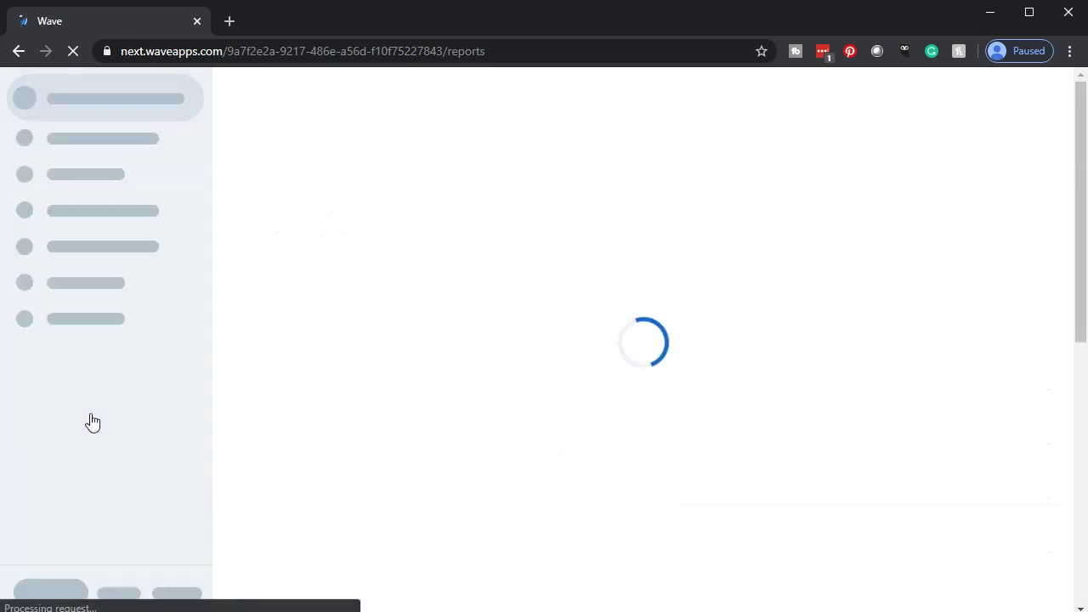
{"action": "left_click", "coordinate": [59, 564]}
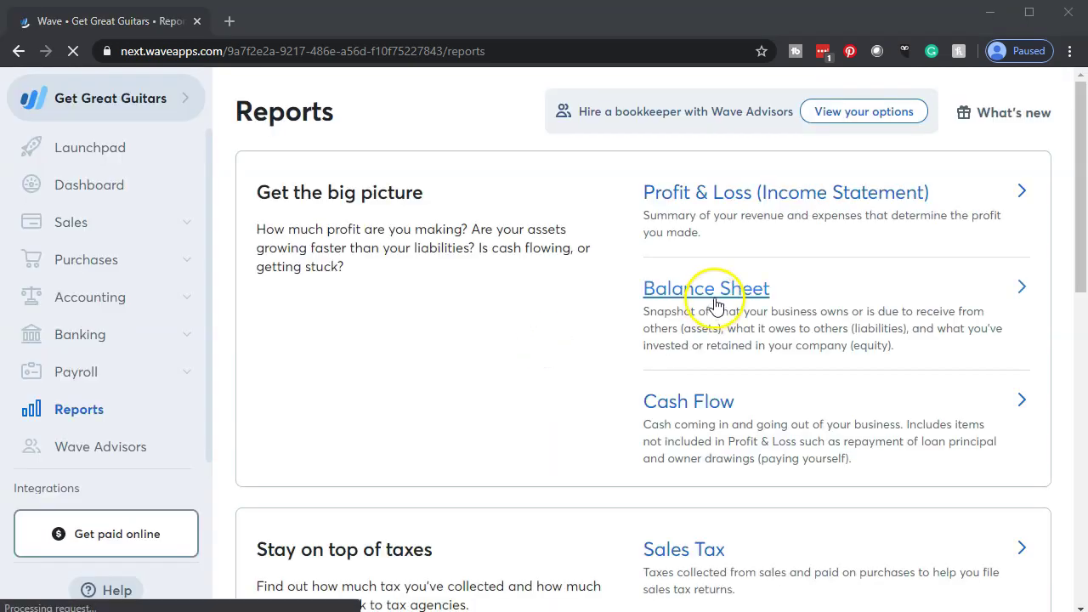
{"action": "left_click", "coordinate": [712, 290]}
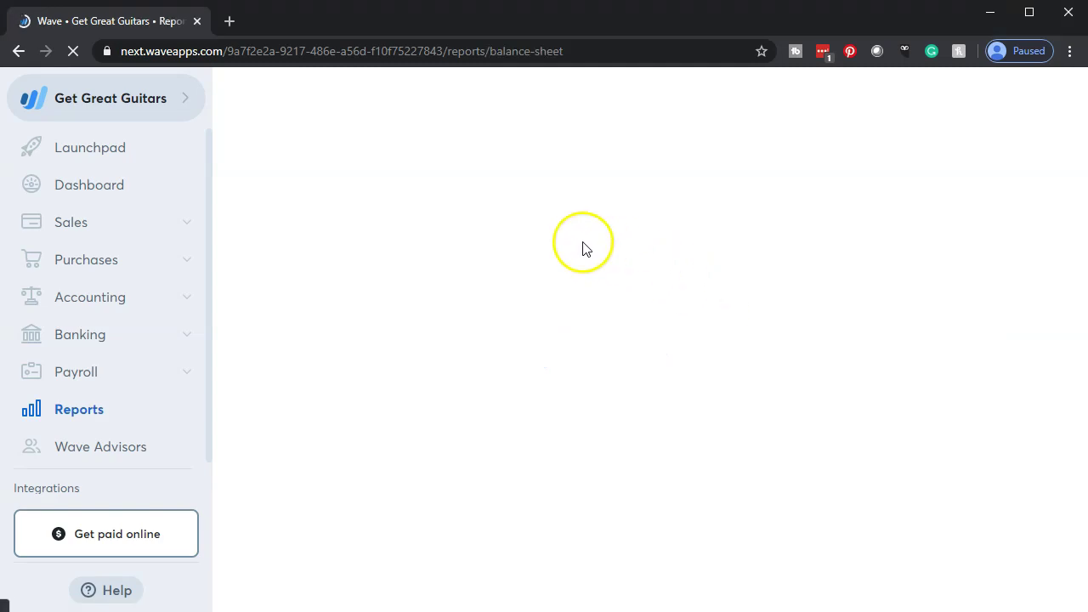
{"action": "right_click", "coordinate": [146, 22]}
{"action": "left_click", "coordinate": [194, 85]}
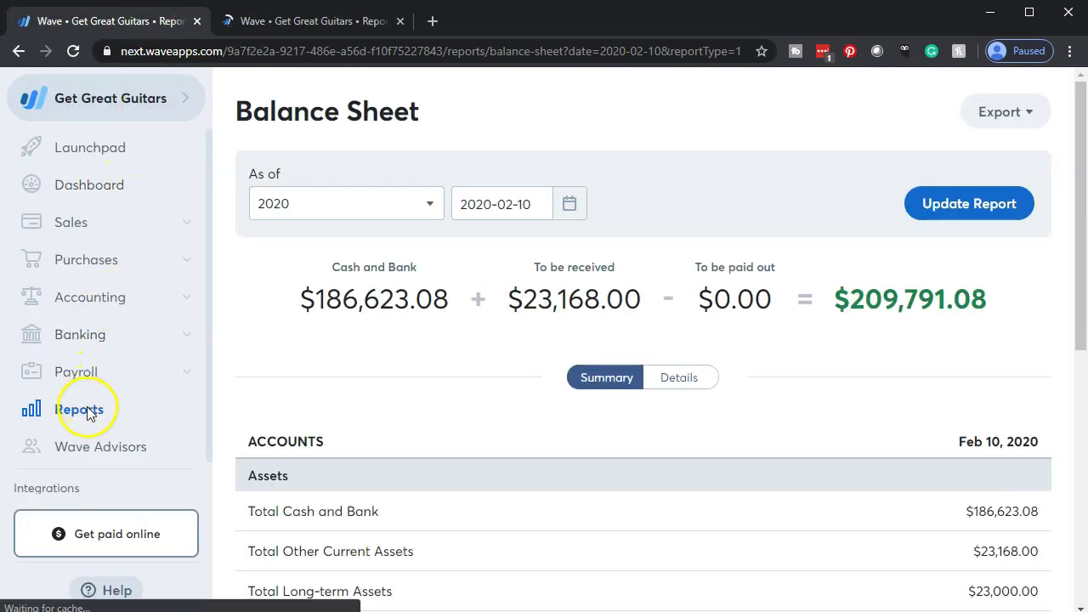
Open the Profit & Loss (Income Statement) report from the original tab's reports list and duplicate its browser tab.
{"action": "left_click", "coordinate": [88, 404]}
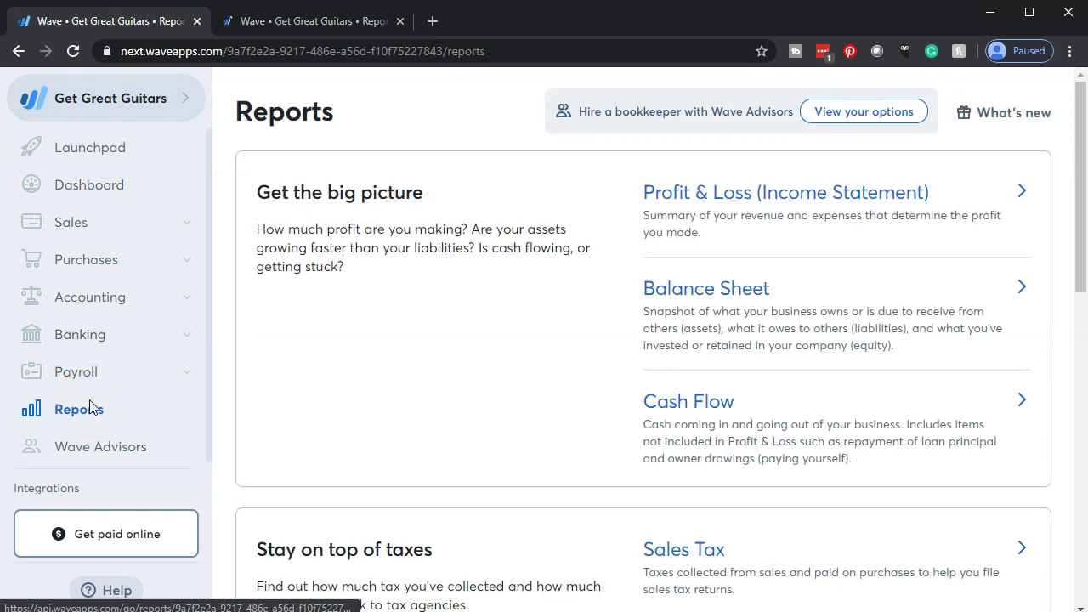
{"action": "left_click", "coordinate": [668, 200]}
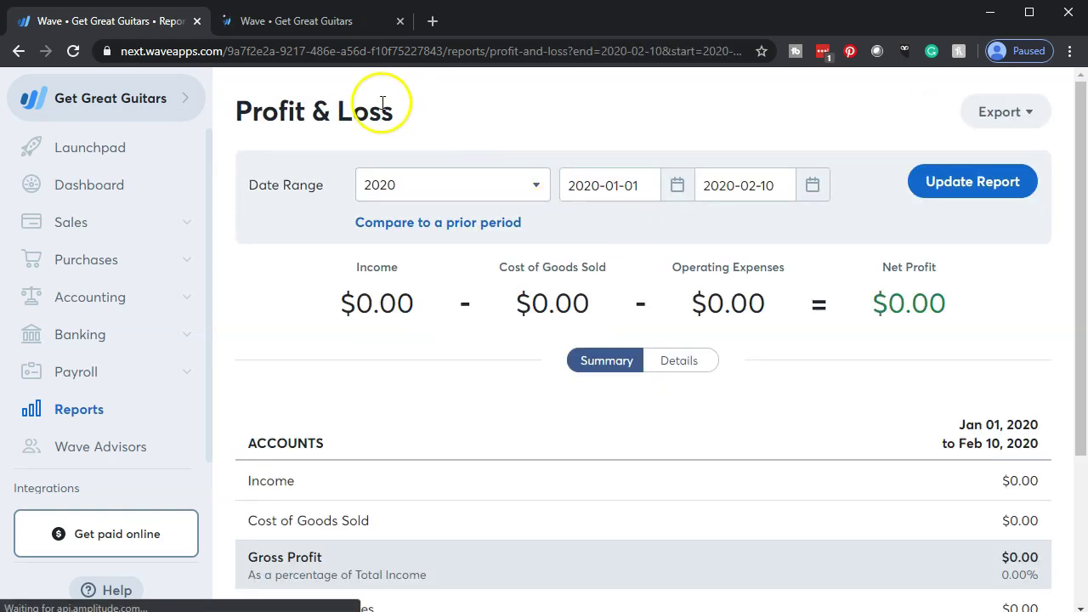
{"action": "right_click", "coordinate": [131, 21]}
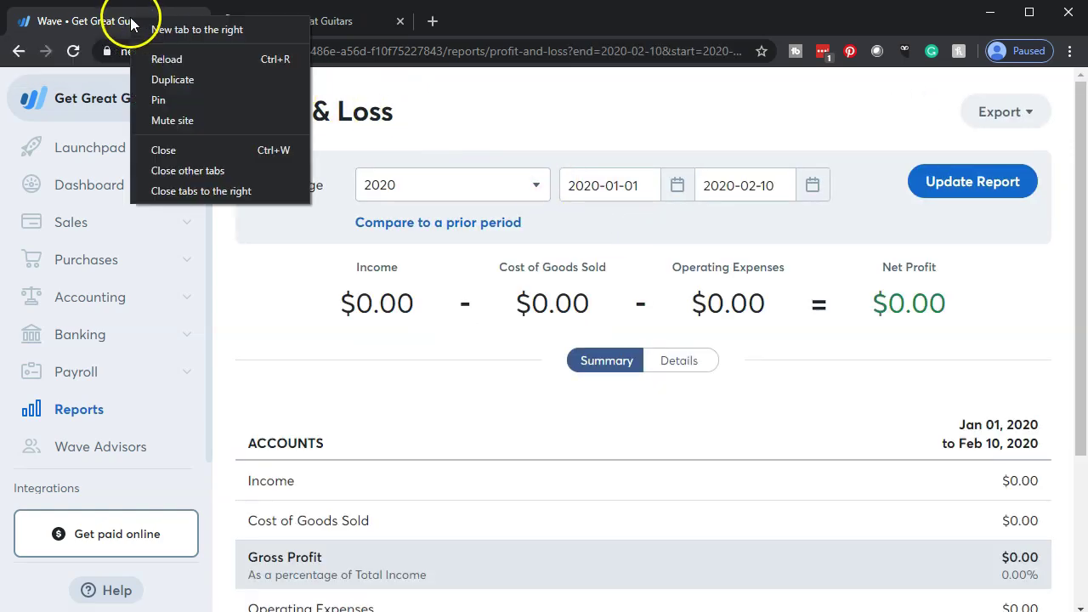
{"action": "left_click", "coordinate": [169, 77]}
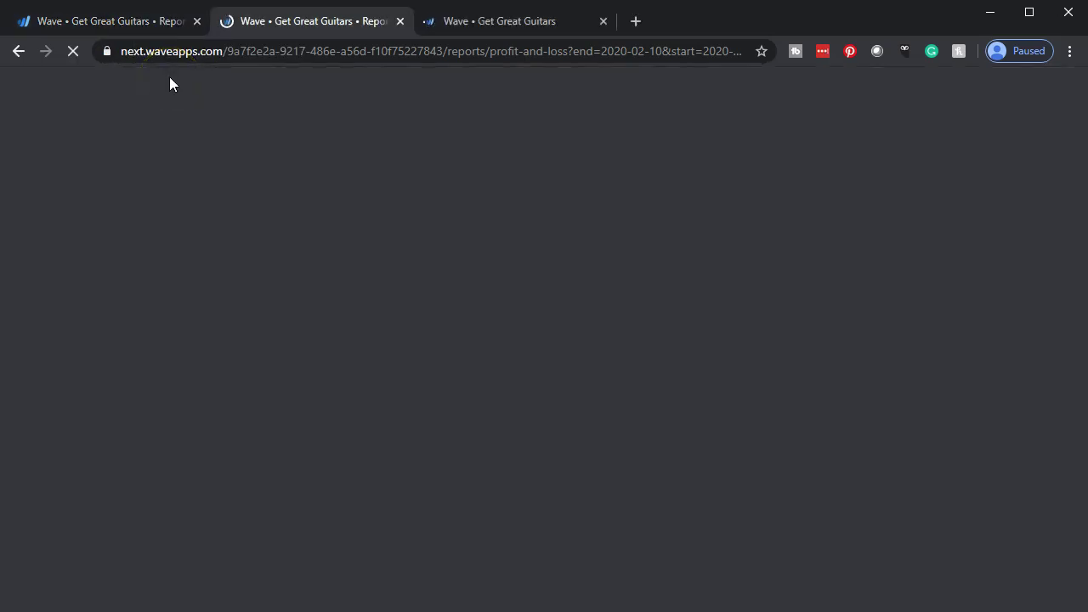
Update the Balance Sheet in the duplicated tab to calendar year 2019 and show its account details.
{"action": "left_click", "coordinate": [514, 22]}
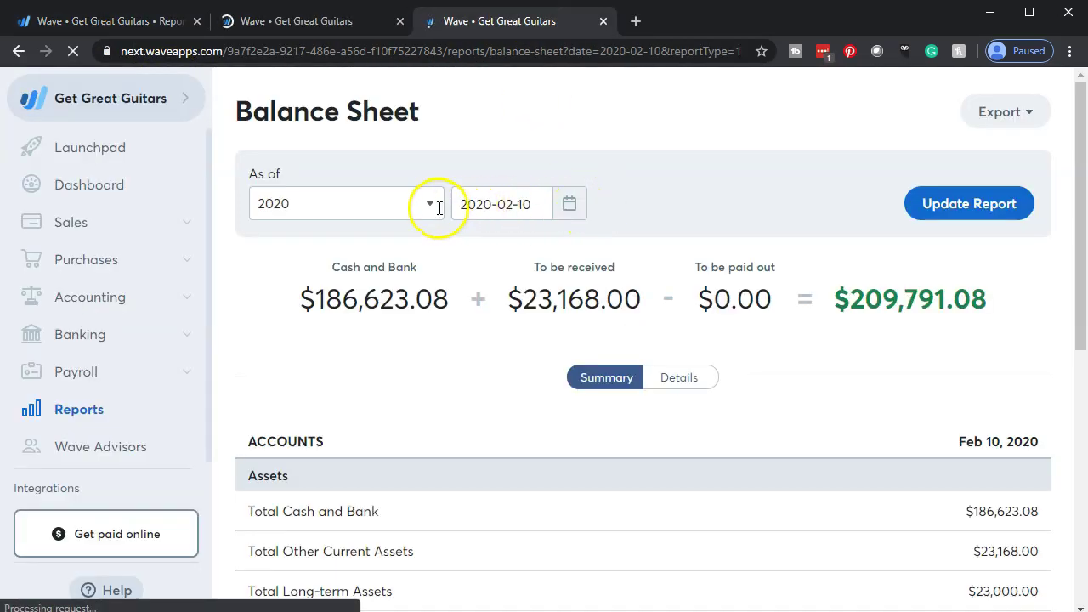
{"action": "left_click", "coordinate": [430, 208]}
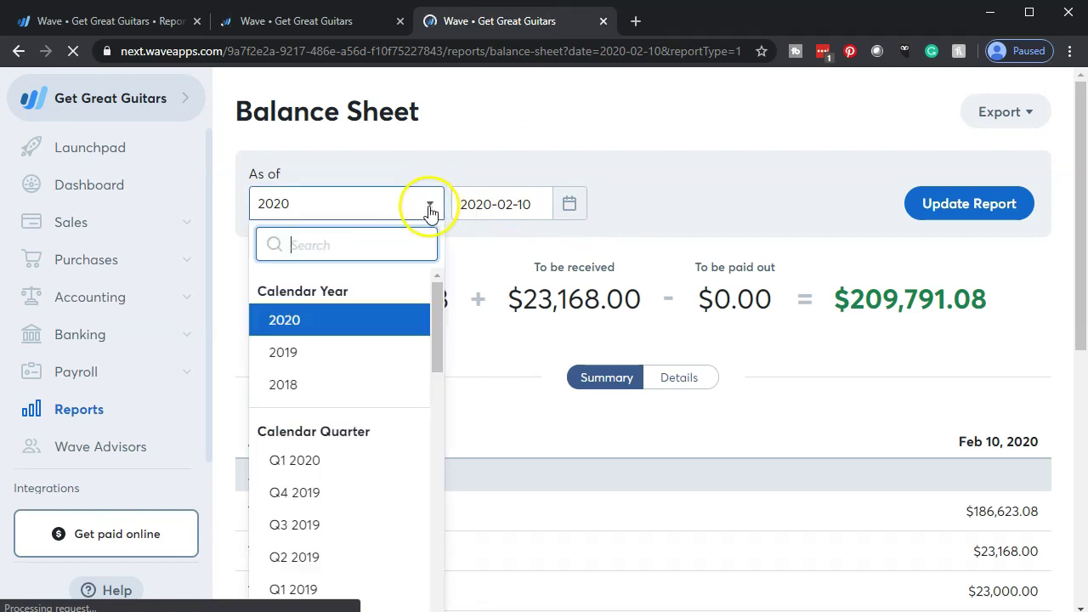
{"action": "left_click", "coordinate": [325, 351]}
{"action": "left_click", "coordinate": [954, 210]}
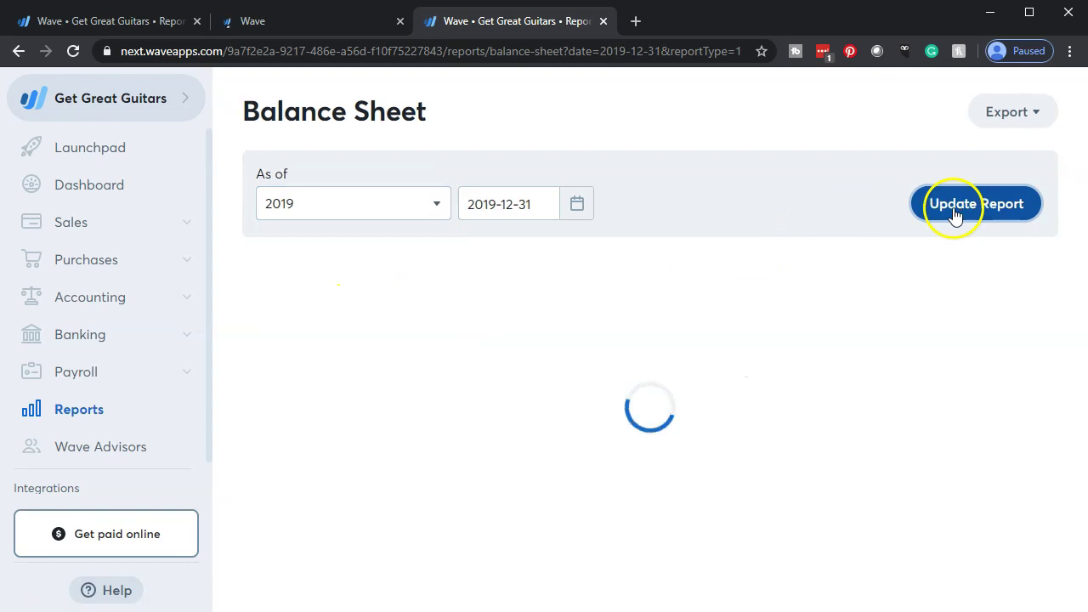
{"action": "scroll", "coordinate": [832, 298], "scroll_direction": "down", "scroll_amount": 6}
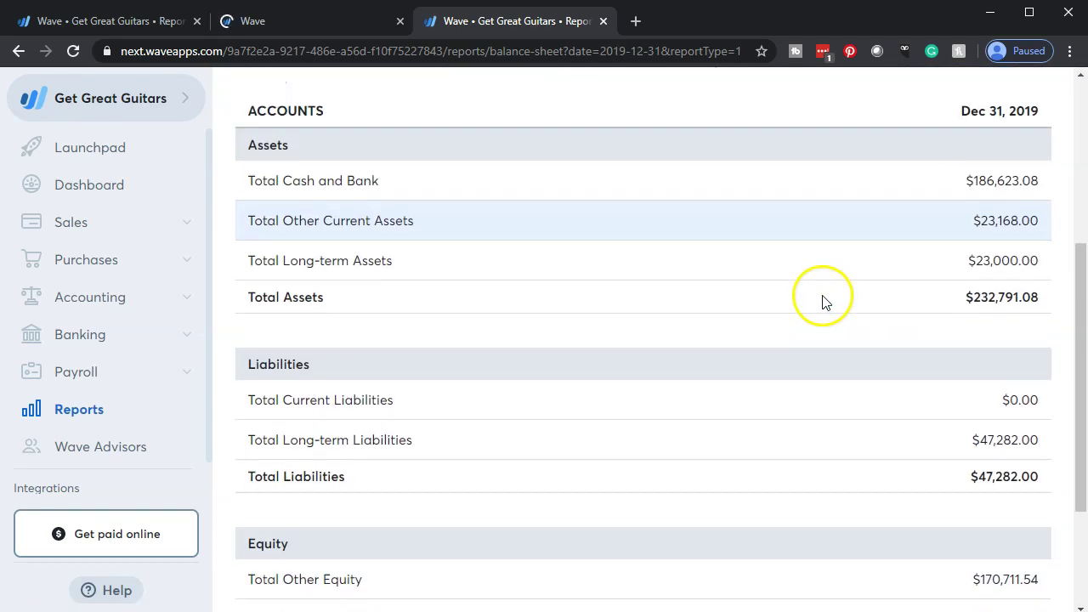
{"action": "left_click", "coordinate": [685, 523]}
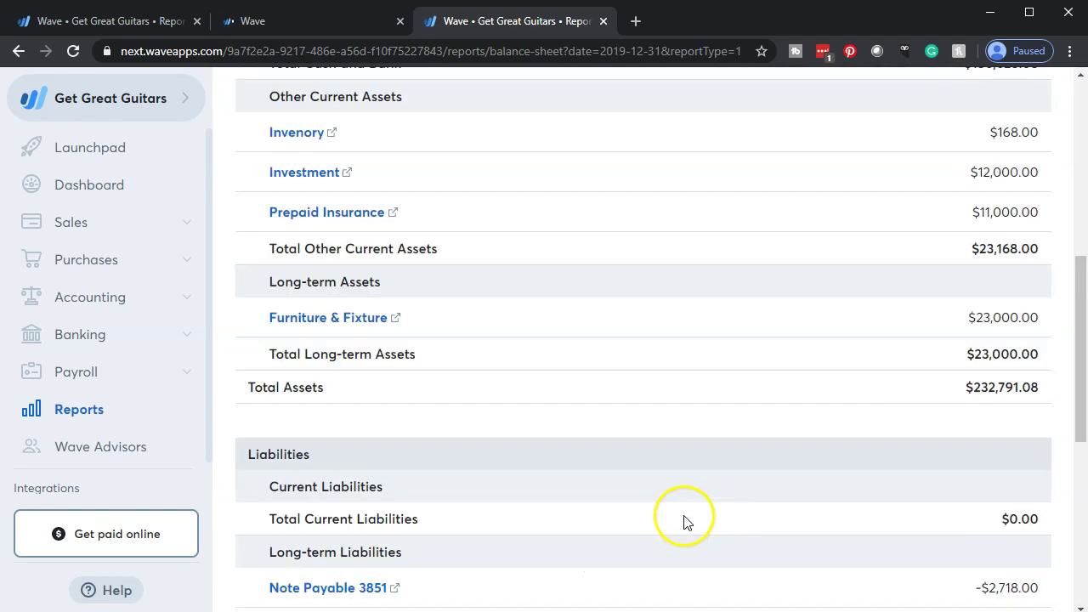
Select 2019 as the date range on the duplicated Profit & Loss report and switch it to the detailed view.
{"action": "left_click", "coordinate": [340, 24]}
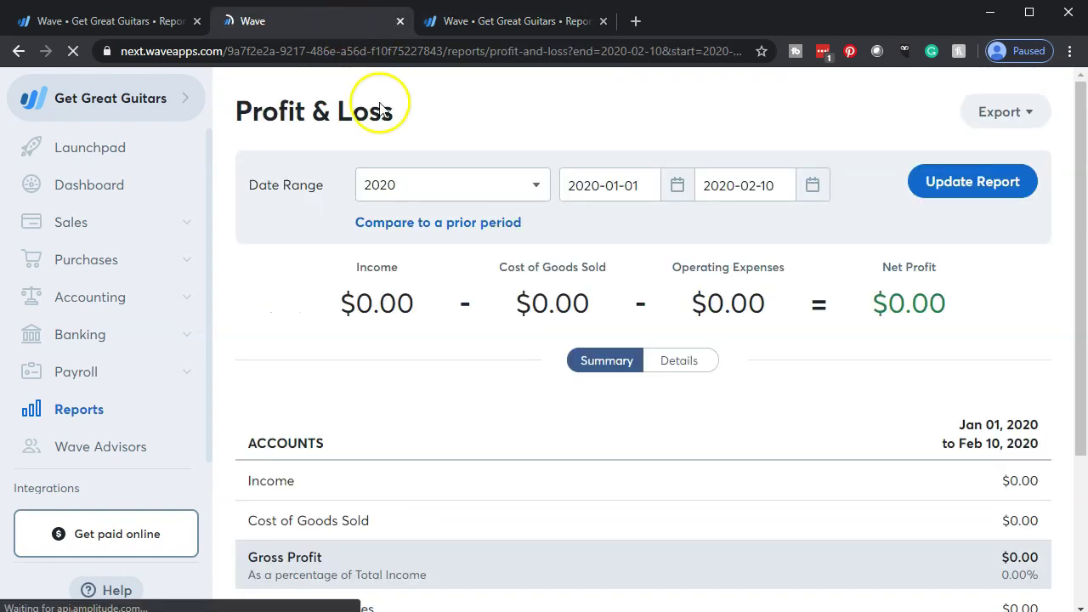
{"action": "left_click", "coordinate": [535, 188]}
{"action": "left_click", "coordinate": [390, 334]}
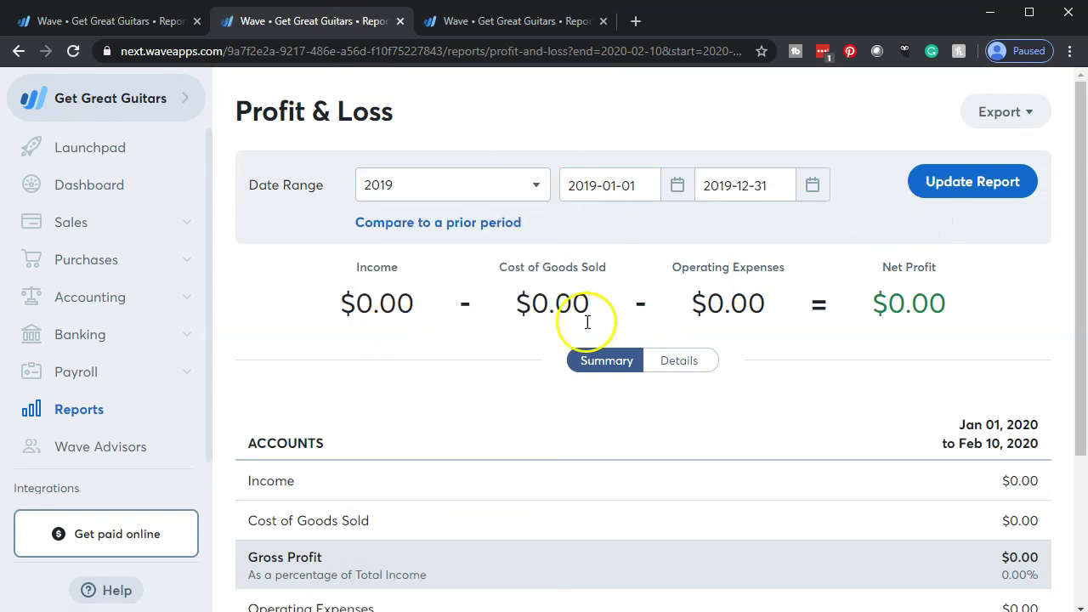
{"action": "scroll", "coordinate": [358, 327], "scroll_direction": "down", "scroll_amount": 1}
{"action": "scroll", "coordinate": [358, 327], "scroll_direction": "down", "scroll_amount": 4}
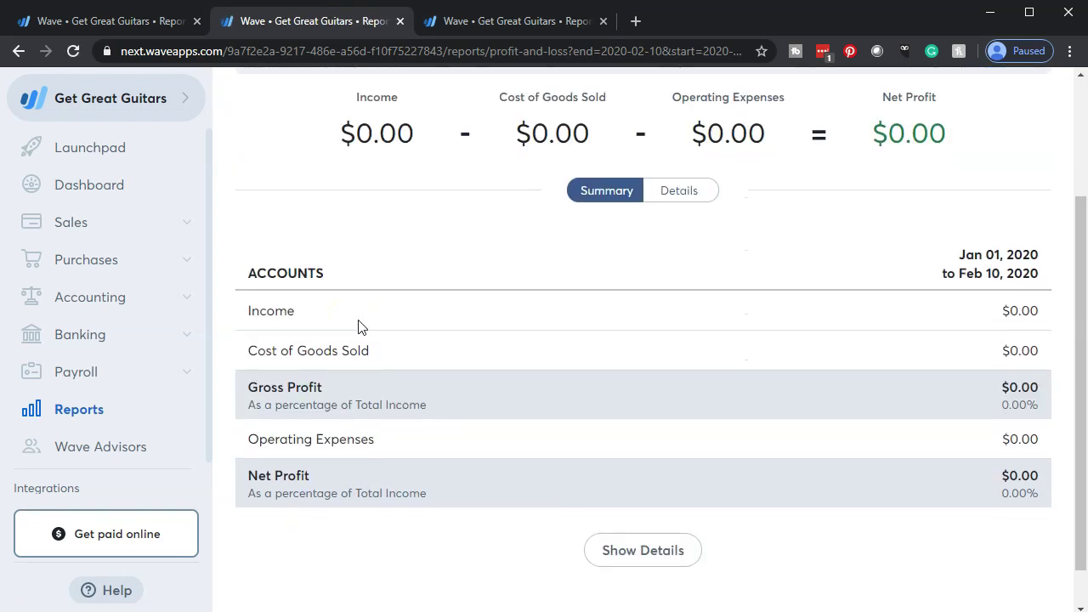
{"action": "left_click", "coordinate": [630, 510]}
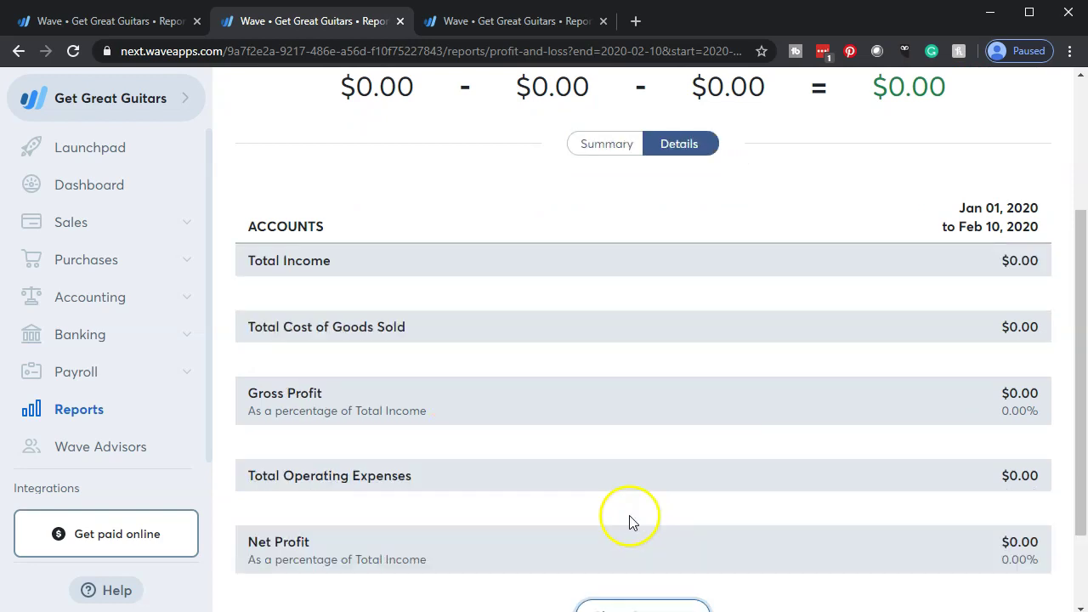
{"action": "scroll", "coordinate": [578, 507], "scroll_direction": "up", "scroll_amount": 5}
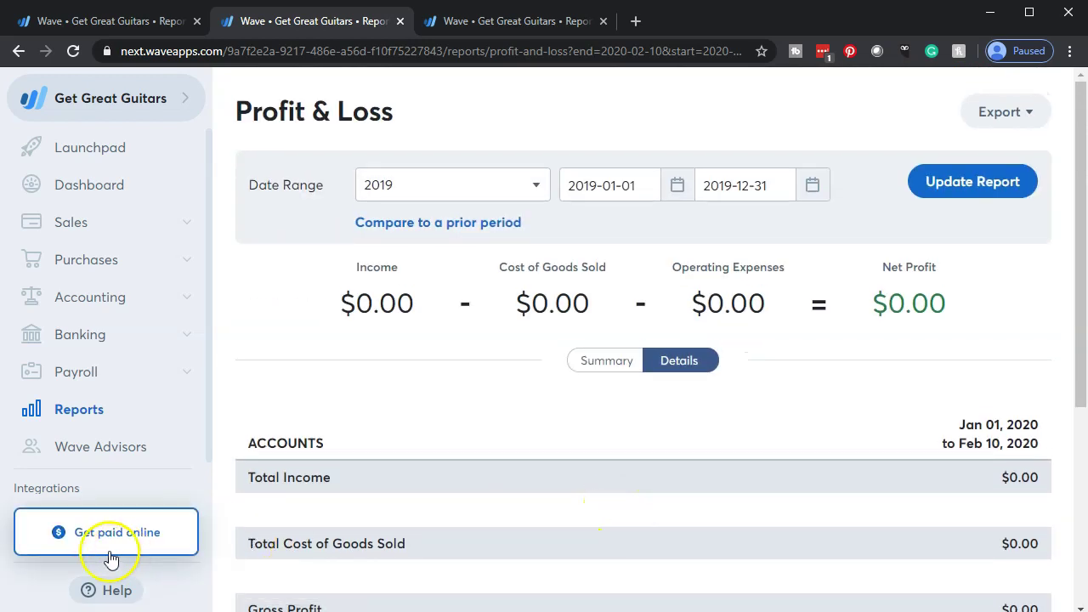
Open the accounting Transactions list in the first browser tab and filter it to the Uncategorized category.
{"action": "left_click", "coordinate": [102, 21]}
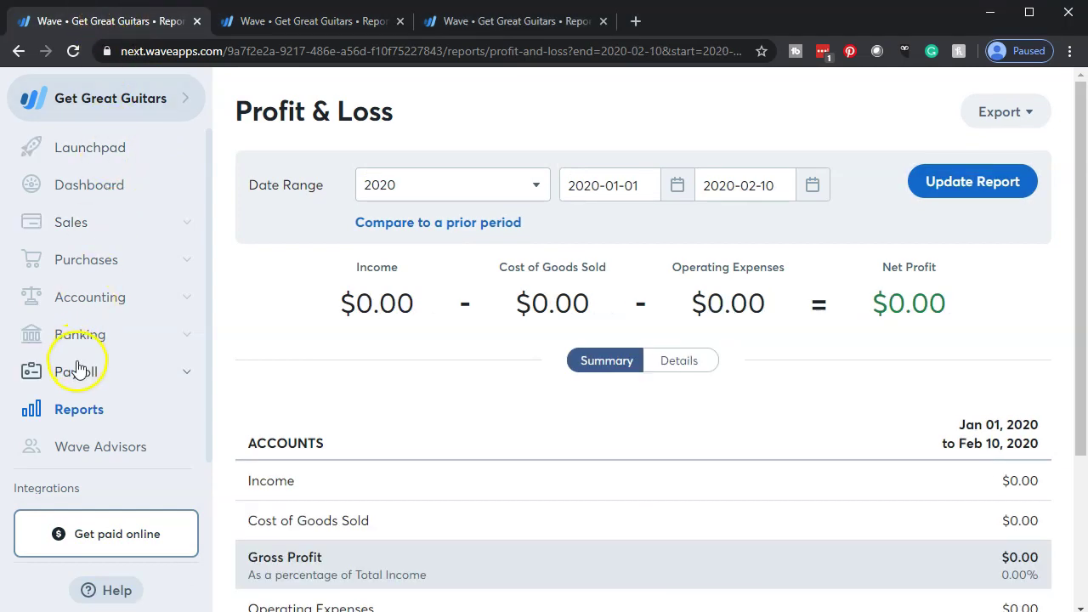
{"action": "left_click", "coordinate": [82, 302]}
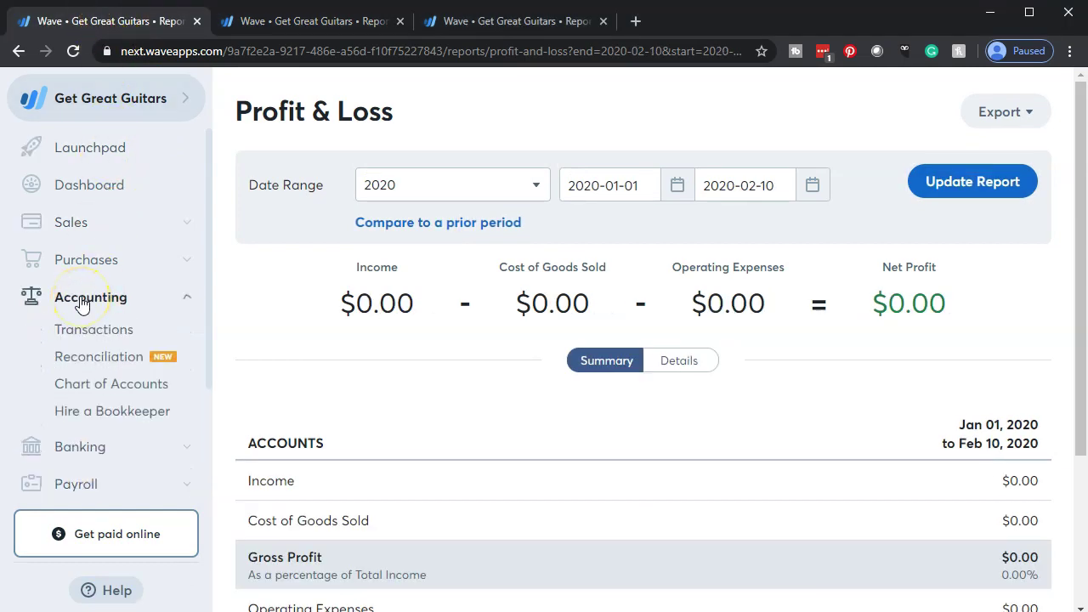
{"action": "left_click", "coordinate": [77, 339]}
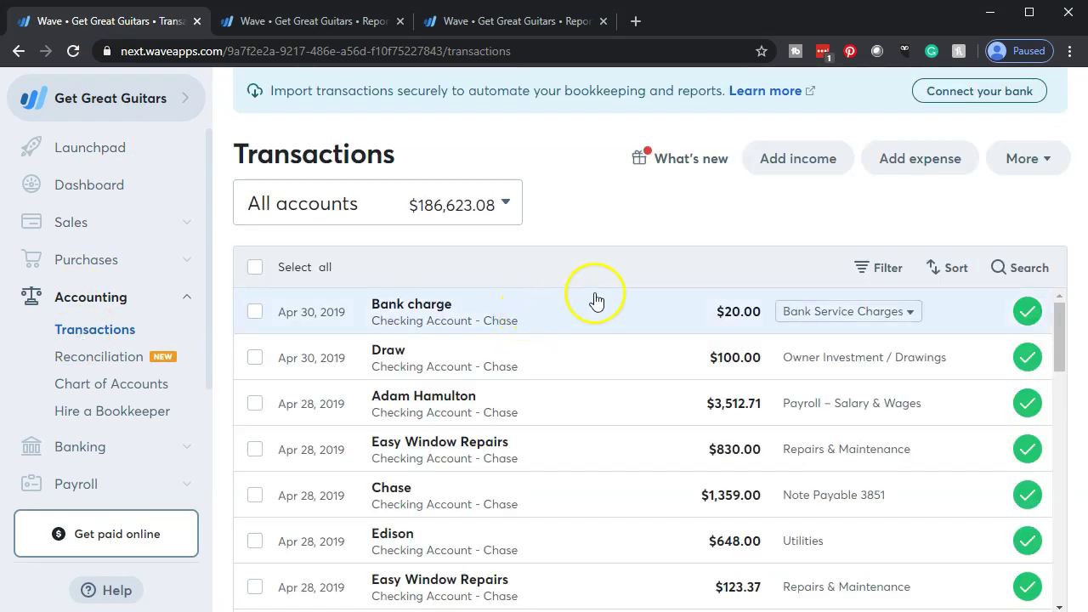
{"action": "left_click", "coordinate": [884, 272]}
{"action": "left_click", "coordinate": [513, 344]}
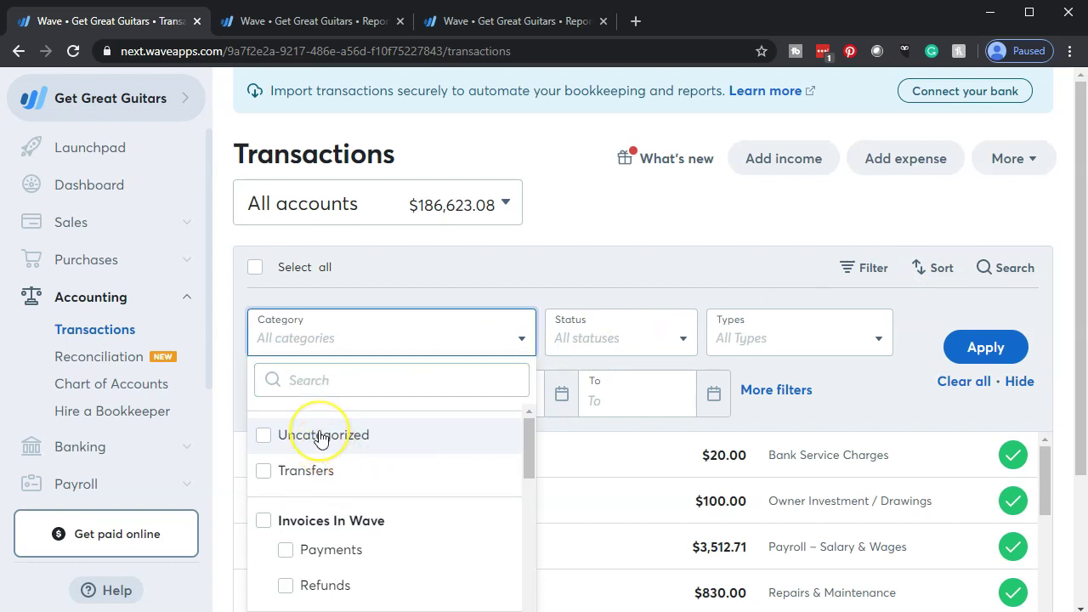
{"action": "left_click", "coordinate": [320, 439]}
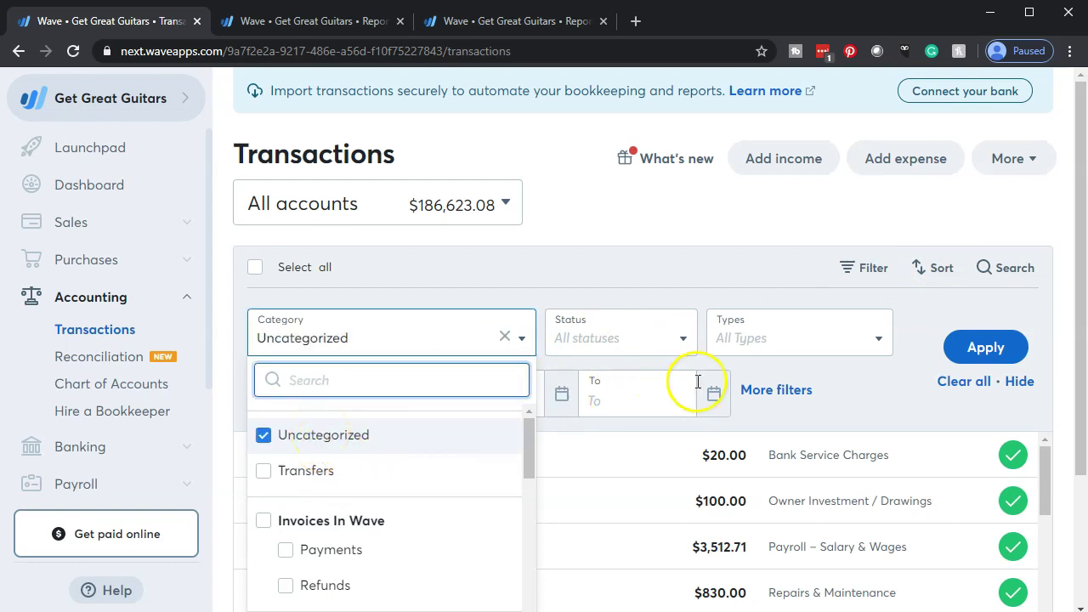
{"action": "left_click", "coordinate": [958, 351]}
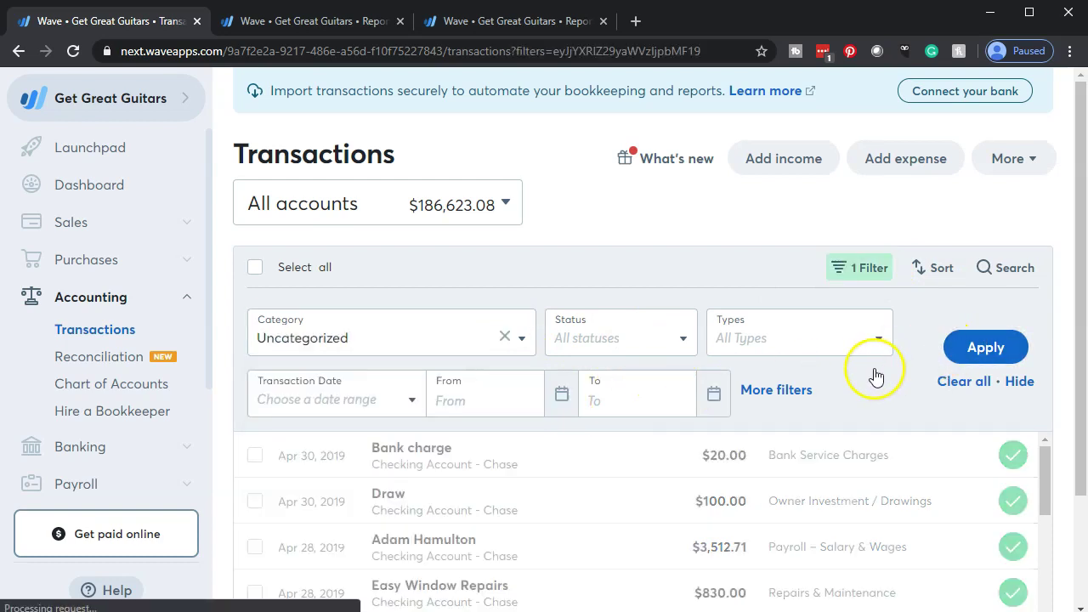
{"action": "scroll", "coordinate": [650, 357], "scroll_direction": "down", "scroll_amount": 2}
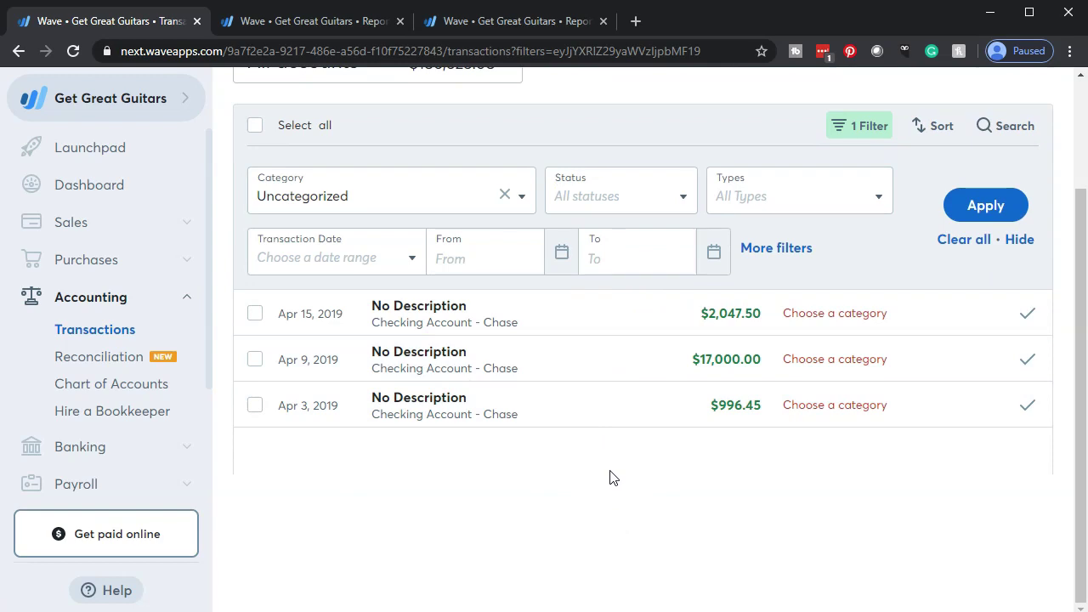
Switch to QuickBooks Desktop to examine the home page flow from Create Invoices to Record Deposits, and return to Wave.
{"action": "left_click", "coordinate": [667, 538]}
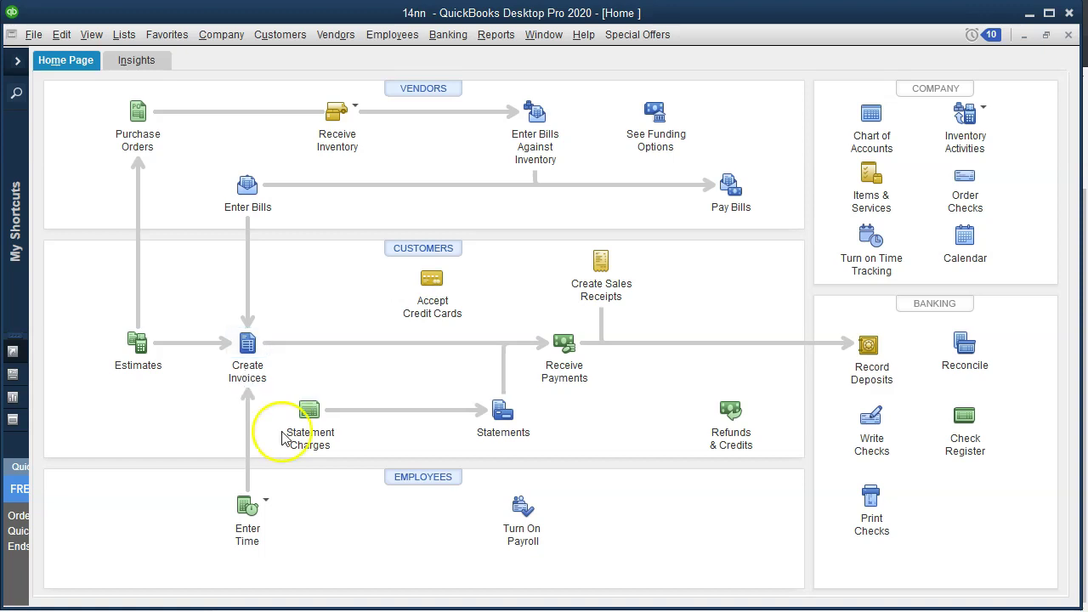
{"action": "left_click", "coordinate": [255, 383]}
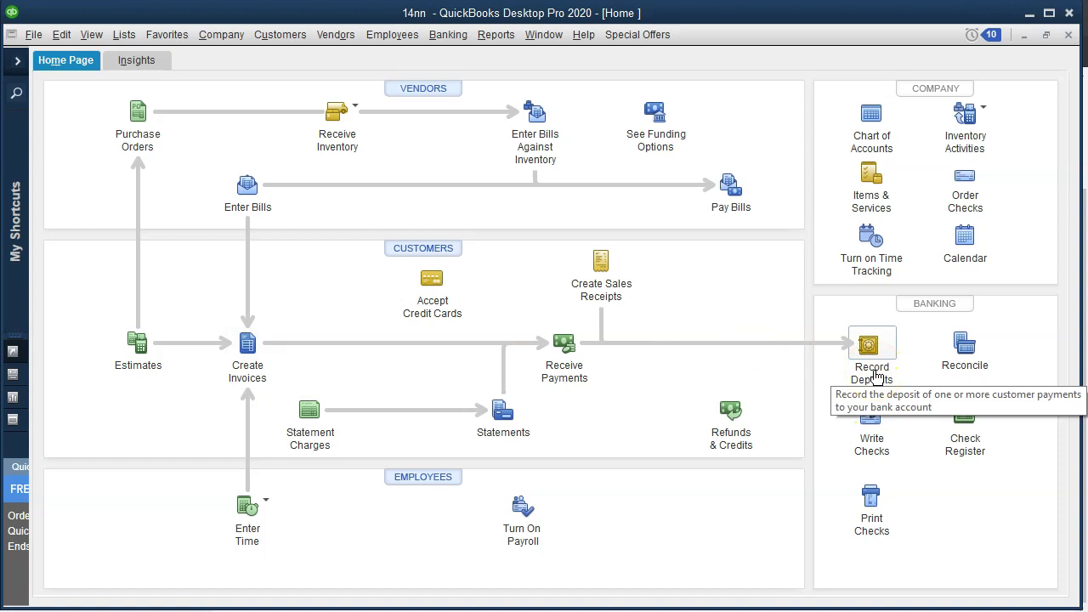
{"action": "left_click", "coordinate": [1024, 16]}
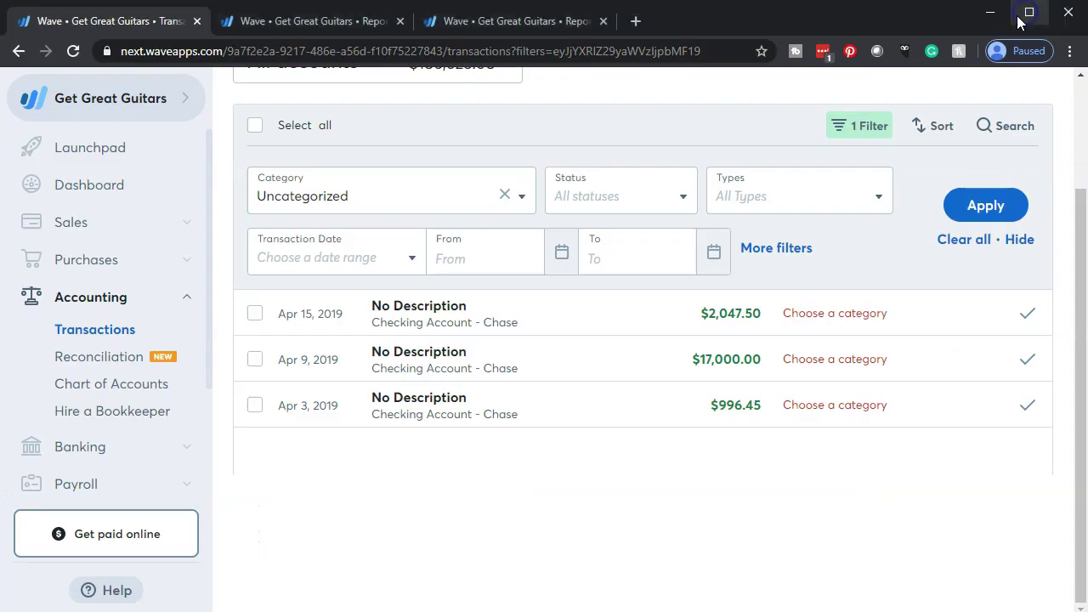
Duplicate the Transactions browser tab and start a new invoice from the dashboard in the copy.
{"action": "right_click", "coordinate": [129, 25]}
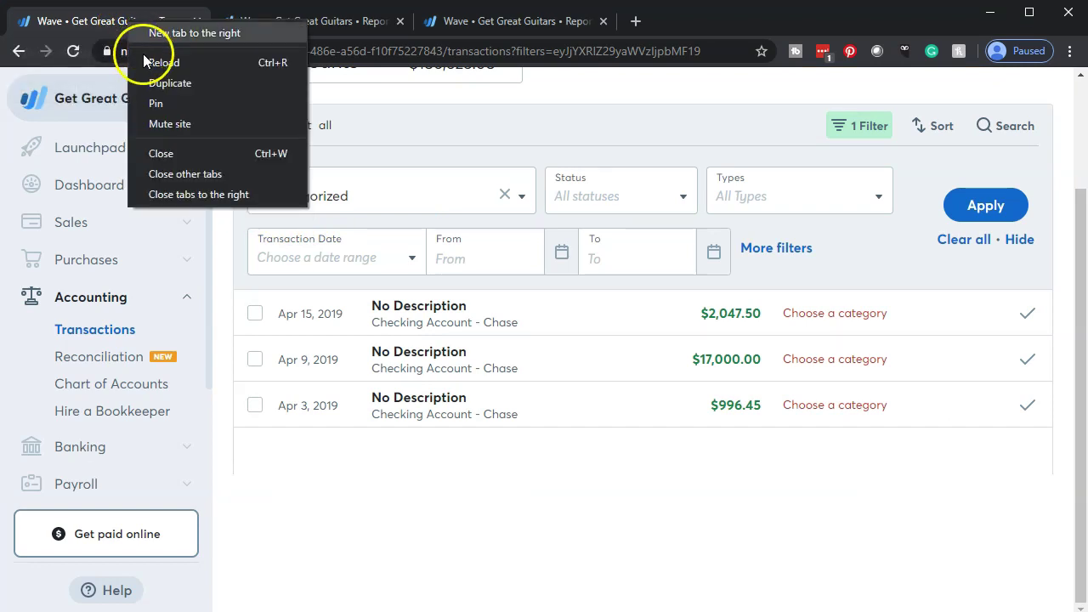
{"action": "left_click", "coordinate": [166, 82]}
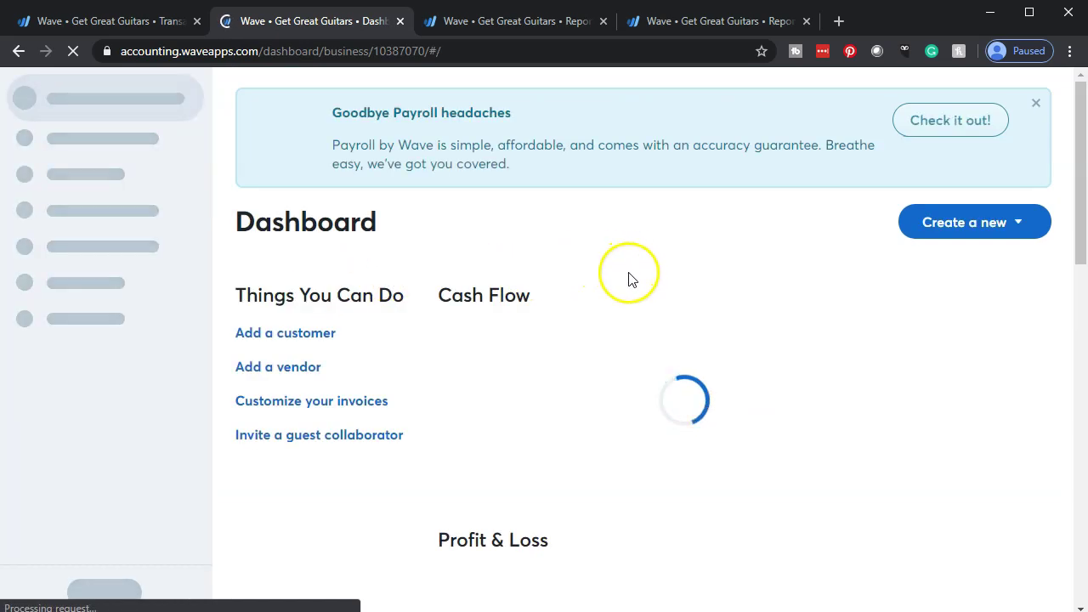
{"action": "left_click", "coordinate": [1011, 222]}
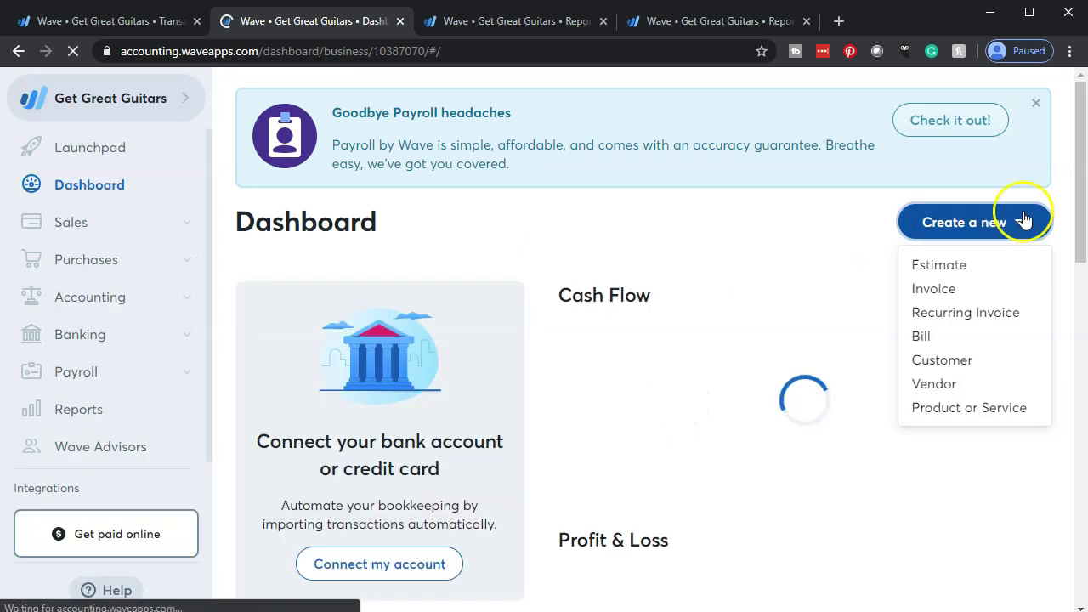
{"action": "left_click", "coordinate": [945, 293]}
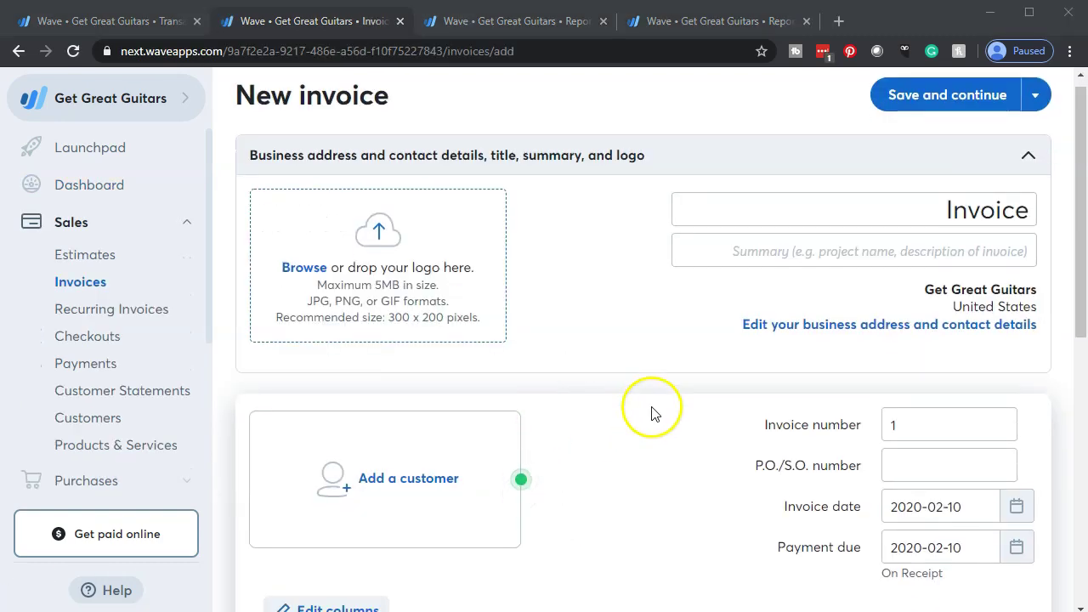
Add a new customer named "Customer 1" to the invoice, leaving the other contact fields blank, and save it.
{"action": "scroll", "coordinate": [612, 433], "scroll_direction": "down", "scroll_amount": 1}
{"action": "left_click", "coordinate": [425, 421]}
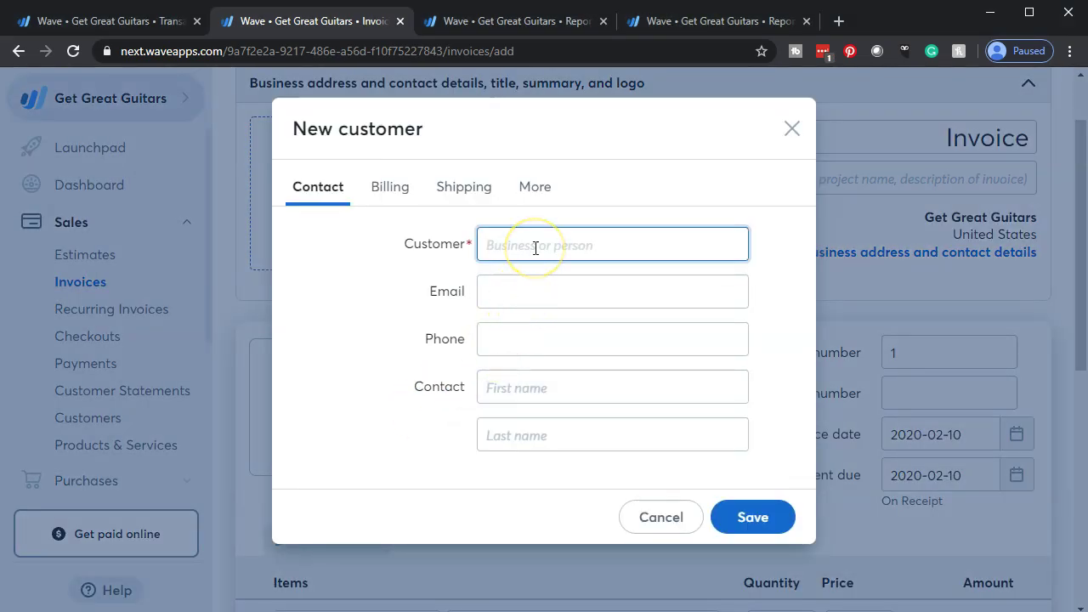
{"action": "type", "text": "Customer 1"}
{"action": "key", "text": "Tab"}
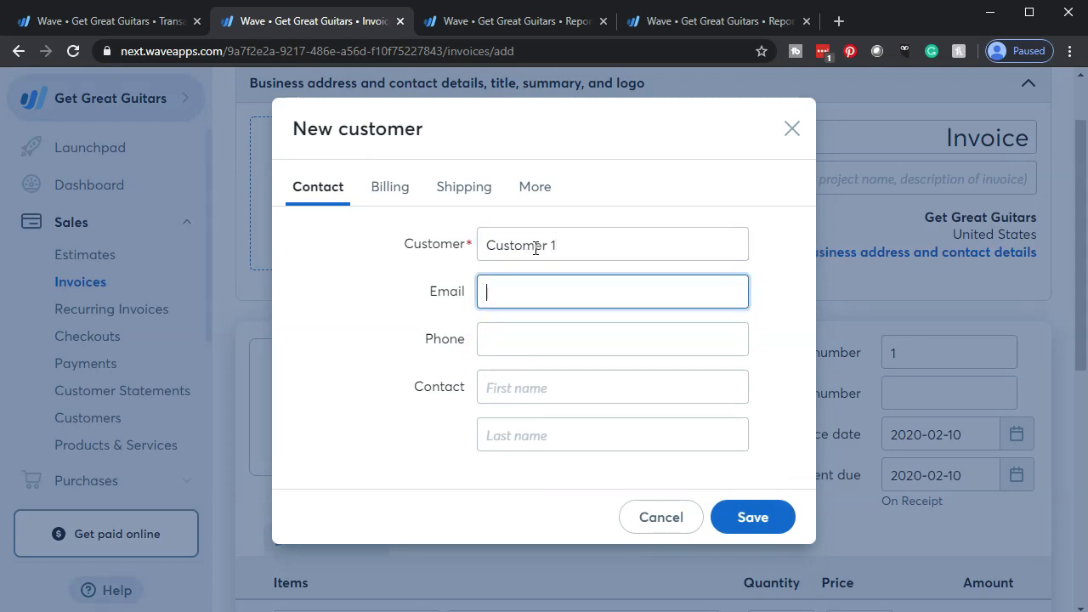
{"action": "left_click", "coordinate": [503, 300]}
{"action": "left_click", "coordinate": [749, 522]}
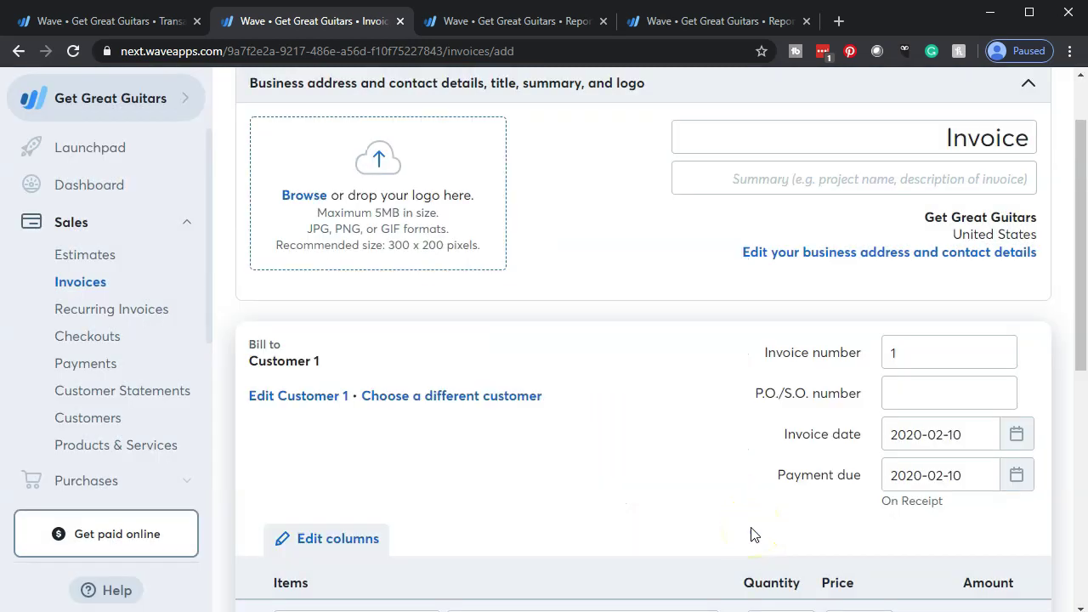
Set the invoice date to 2019-04-01 so the invoice falls in April 2019.
{"action": "scroll", "coordinate": [842, 374], "scroll_direction": "down", "scroll_amount": 1}
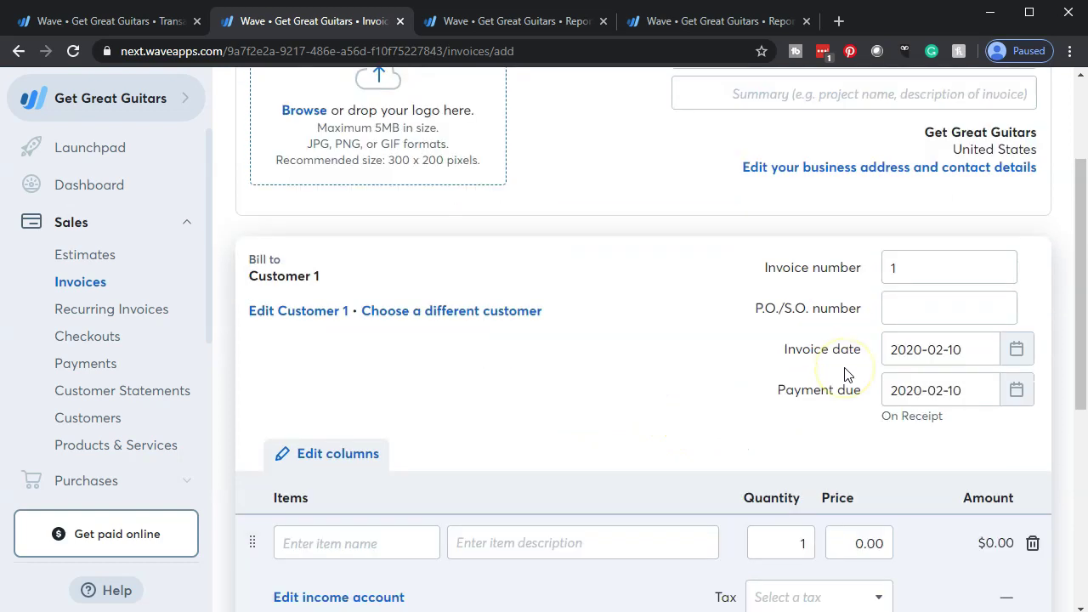
{"action": "left_click", "coordinate": [1016, 352]}
{"action": "left_click", "coordinate": [796, 399]}
{"action": "left_click", "coordinate": [797, 400]}
{"action": "left_click", "coordinate": [799, 402]}
{"action": "left_click", "coordinate": [798, 401]}
{"action": "left_click", "coordinate": [798, 401]}
{"action": "left_click", "coordinate": [798, 401]}
{"action": "left_click", "coordinate": [798, 401]}
{"action": "left_click", "coordinate": [798, 401]}
{"action": "left_click", "coordinate": [798, 401]}
{"action": "left_click", "coordinate": [799, 401]}
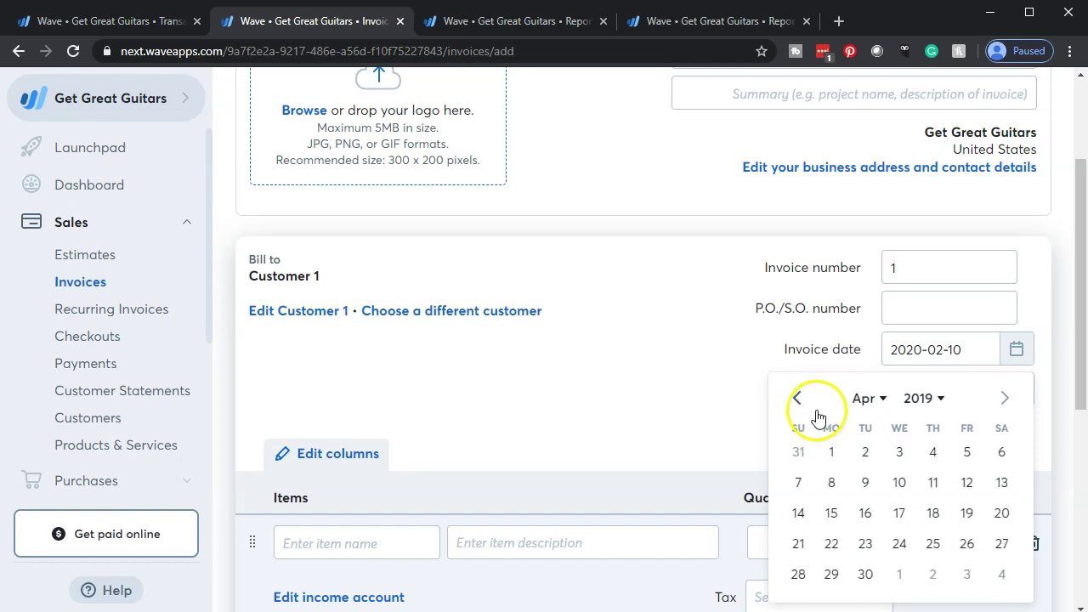
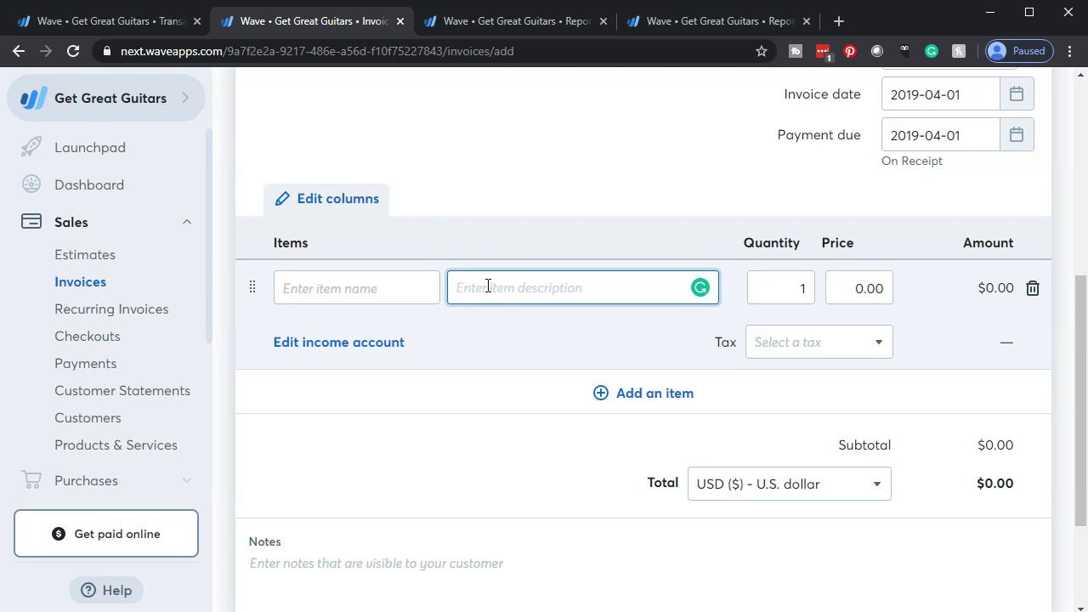
Enter "Sale" as the item description and check the Apr 15 uncategorized deposit amount in the Transactions list.
{"action": "left_click", "coordinate": [428, 287]}
{"action": "left_click", "coordinate": [500, 295]}
{"action": "type", "text": "Sale"}
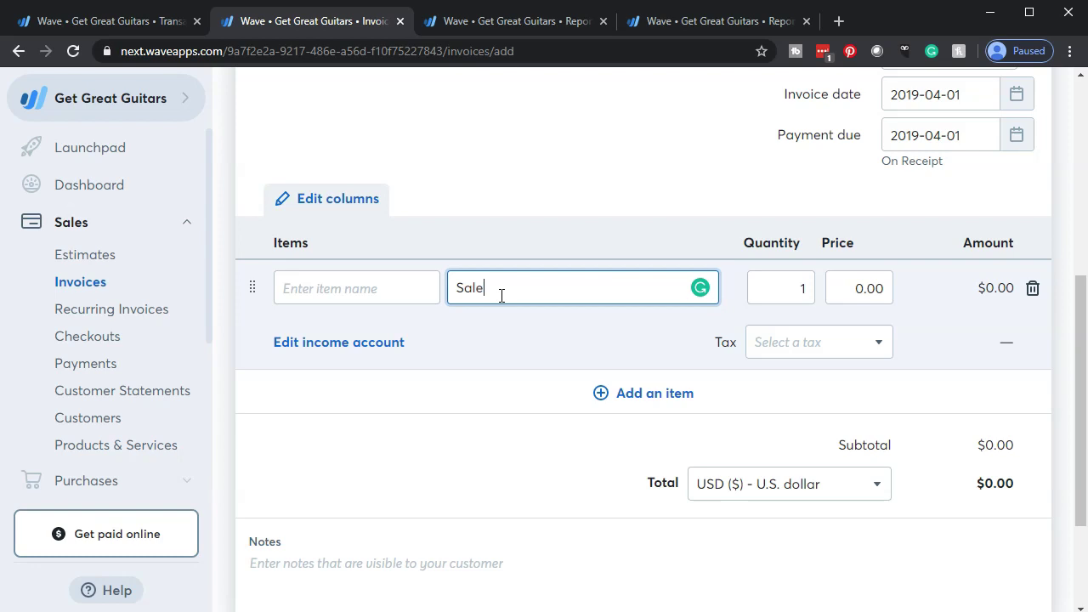
{"action": "key", "text": "Tab"}
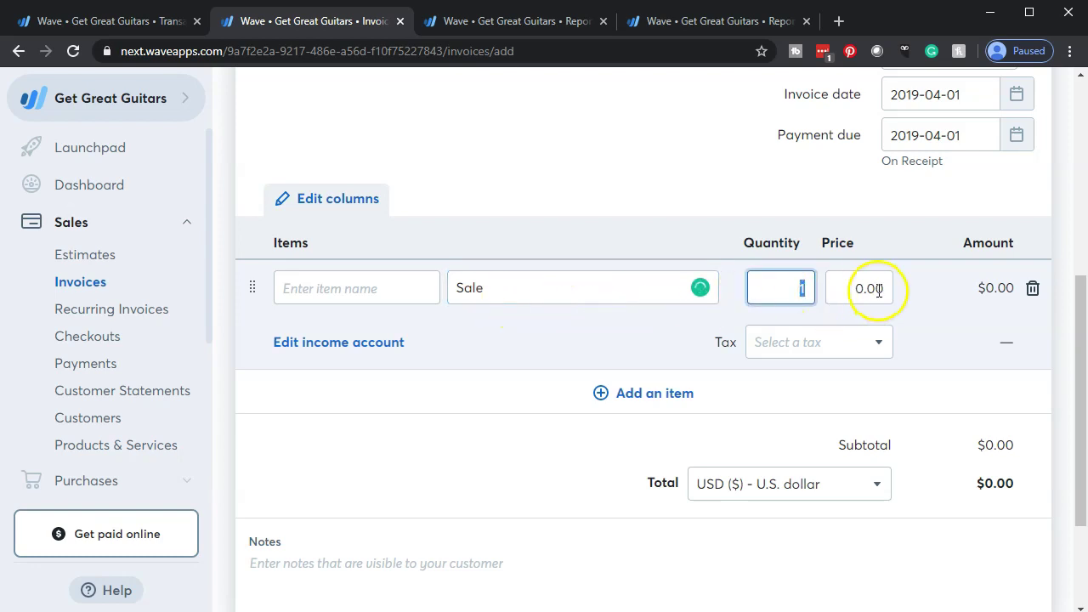
{"action": "left_click", "coordinate": [156, 24]}
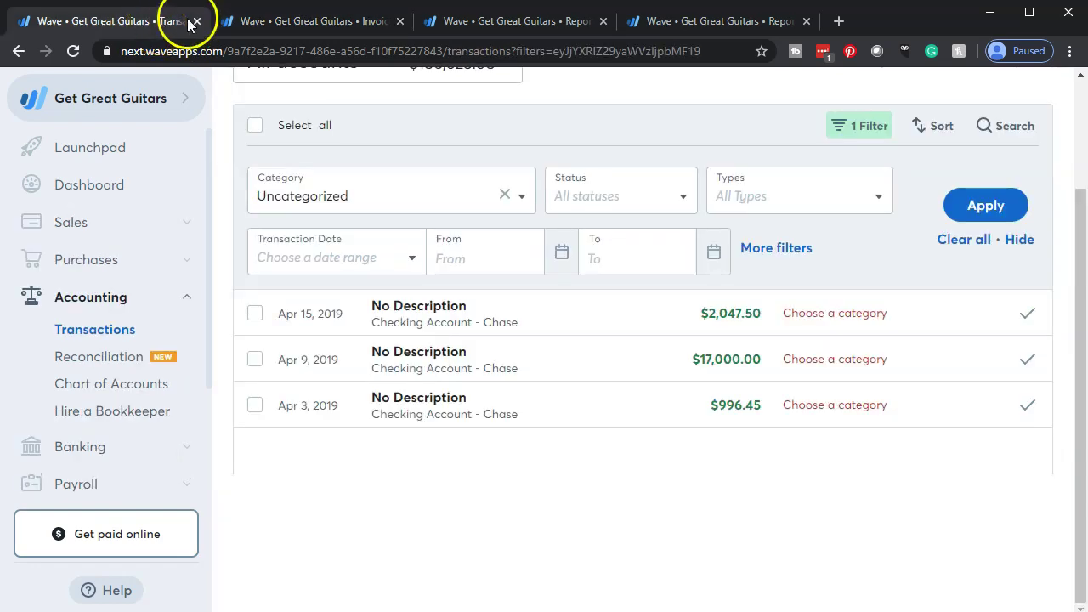
{"action": "left_click", "coordinate": [266, 25]}
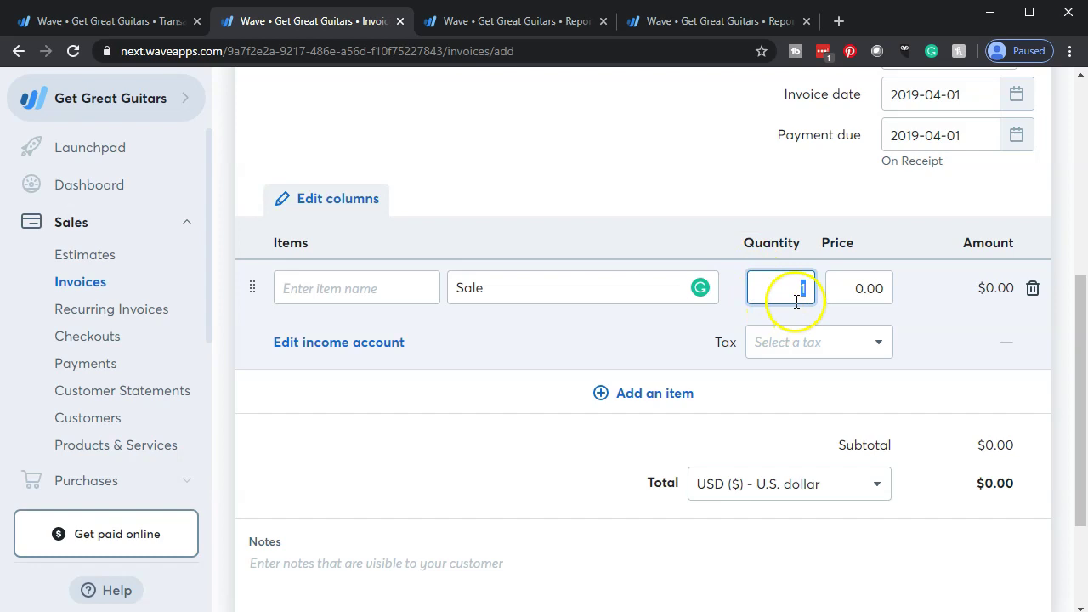
{"action": "type", "text": "047"}
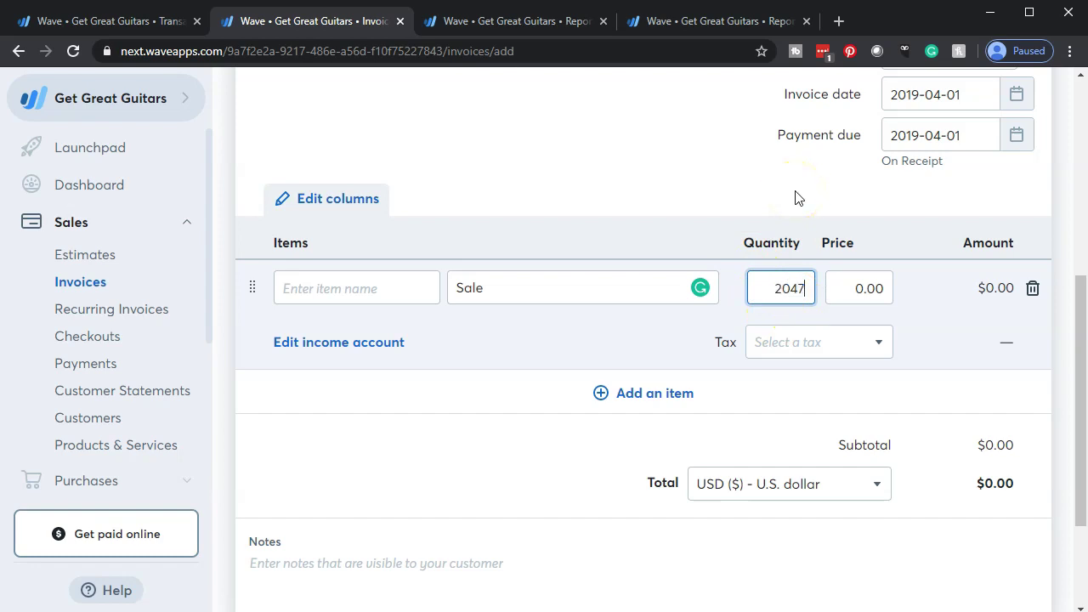
{"action": "type", "text": ".50"}
{"action": "key", "text": "Tab"}
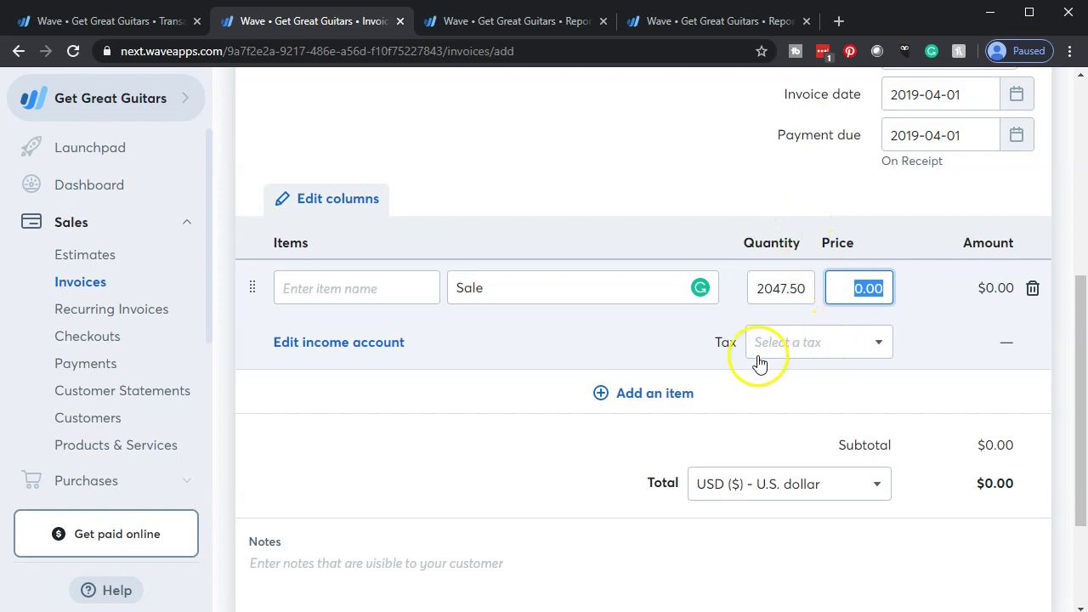
Set the invoice item's price to 2047.50 and its quantity to 1.
{"action": "left_click", "coordinate": [851, 287]}
{"action": "double_click", "coordinate": [851, 287]}
{"action": "type", "text": "20"}
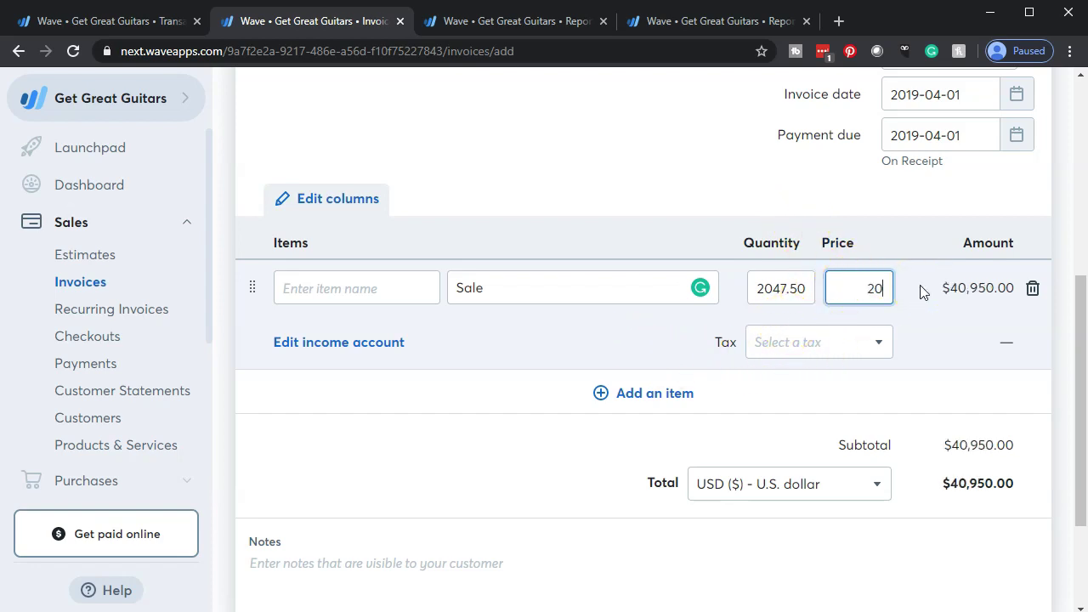
{"action": "type", "text": "47.50"}
{"action": "left_click", "coordinate": [797, 289]}
{"action": "double_click", "coordinate": [797, 289]}
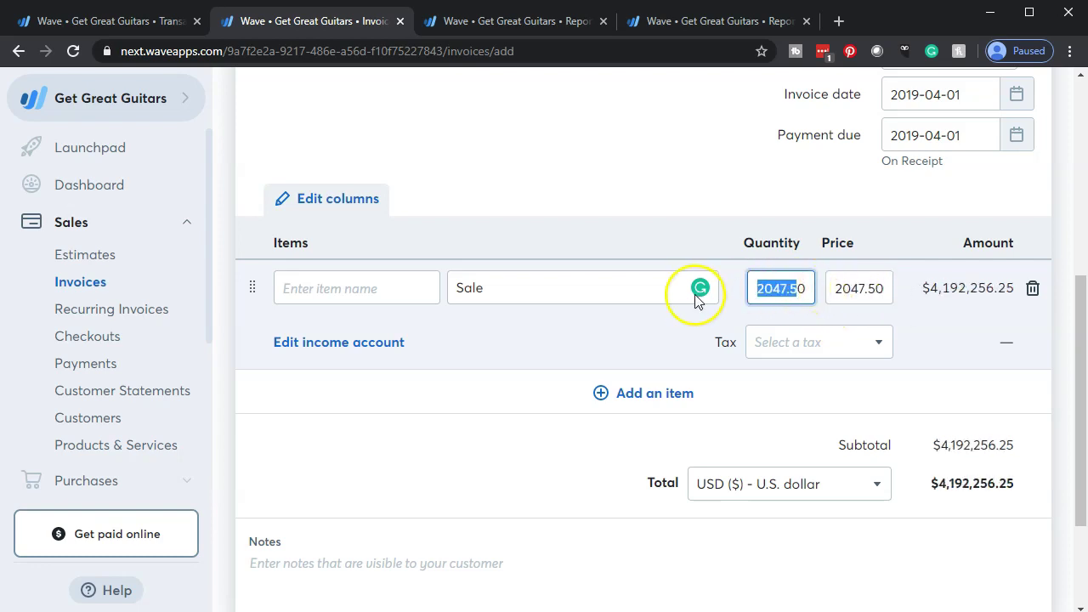
{"action": "key", "text": "BackSpace"}
{"action": "type", "text": "1"}
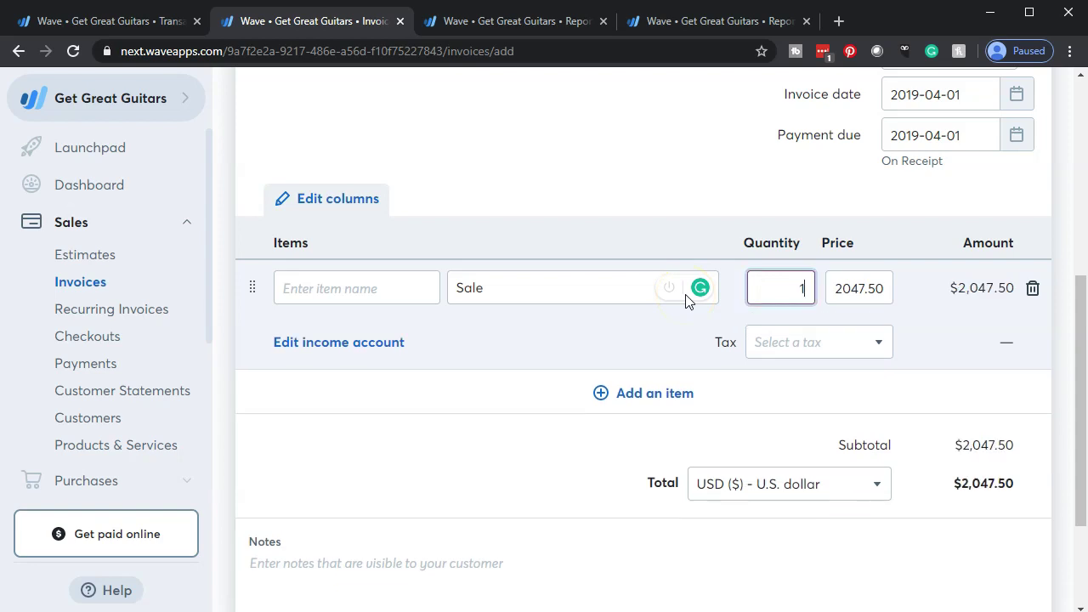
{"action": "key", "text": "Tab"}
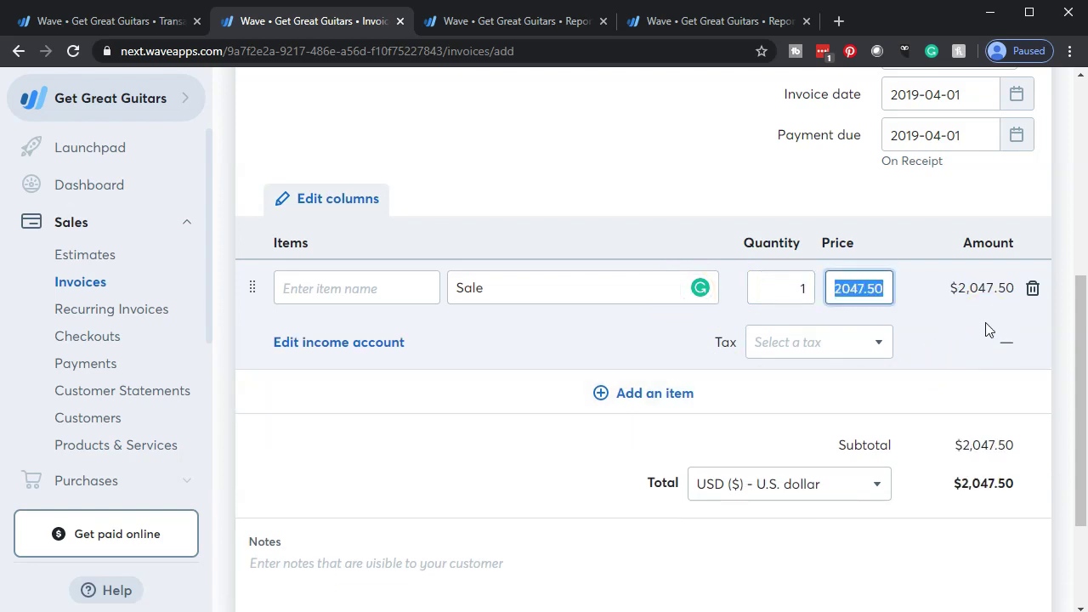
Check the available taxes for the item, leave the tax unselected, and try to save the invoice.
{"action": "left_click", "coordinate": [871, 345]}
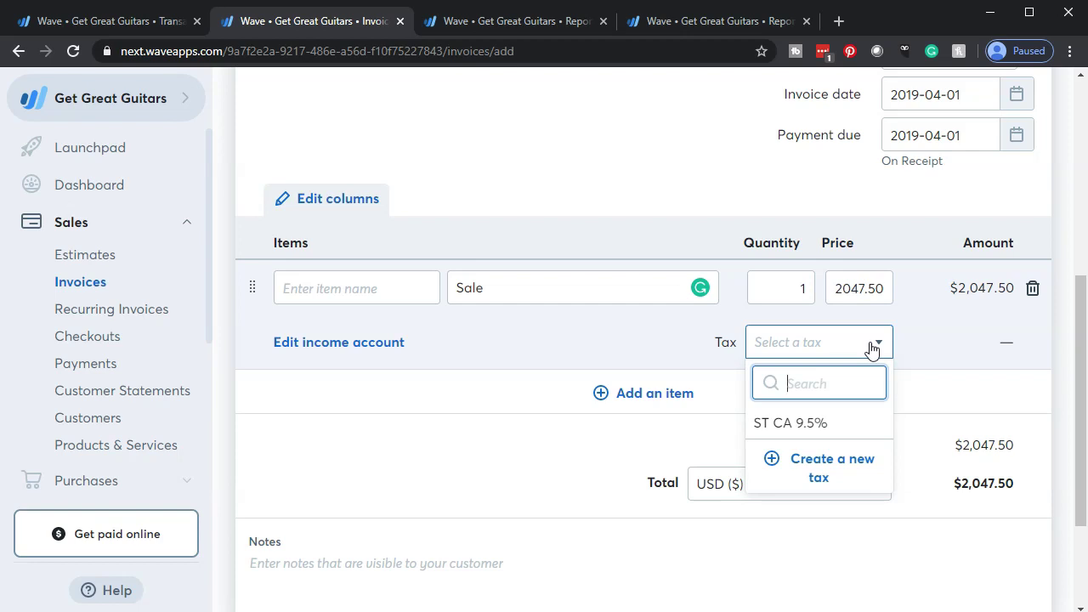
{"action": "left_click", "coordinate": [871, 345]}
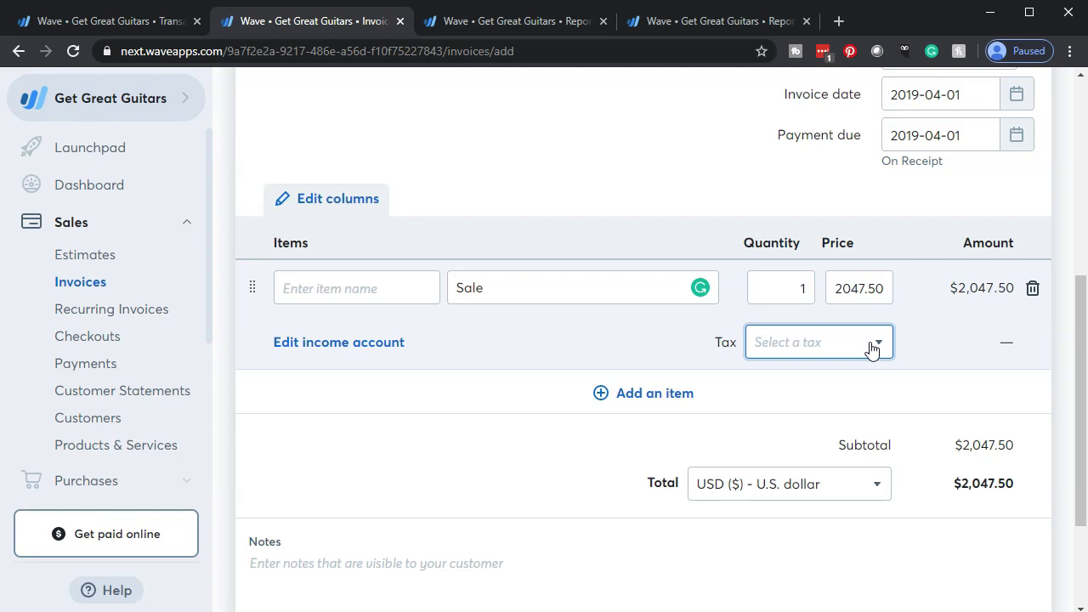
{"action": "scroll", "coordinate": [569, 432], "scroll_direction": "down", "scroll_amount": 3}
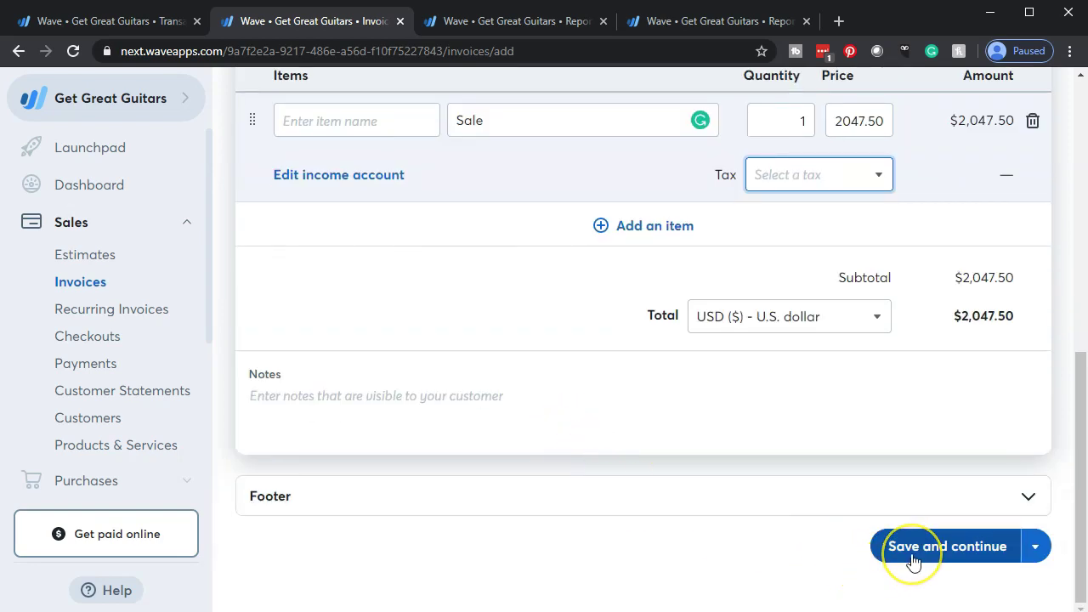
{"action": "left_click", "coordinate": [913, 557]}
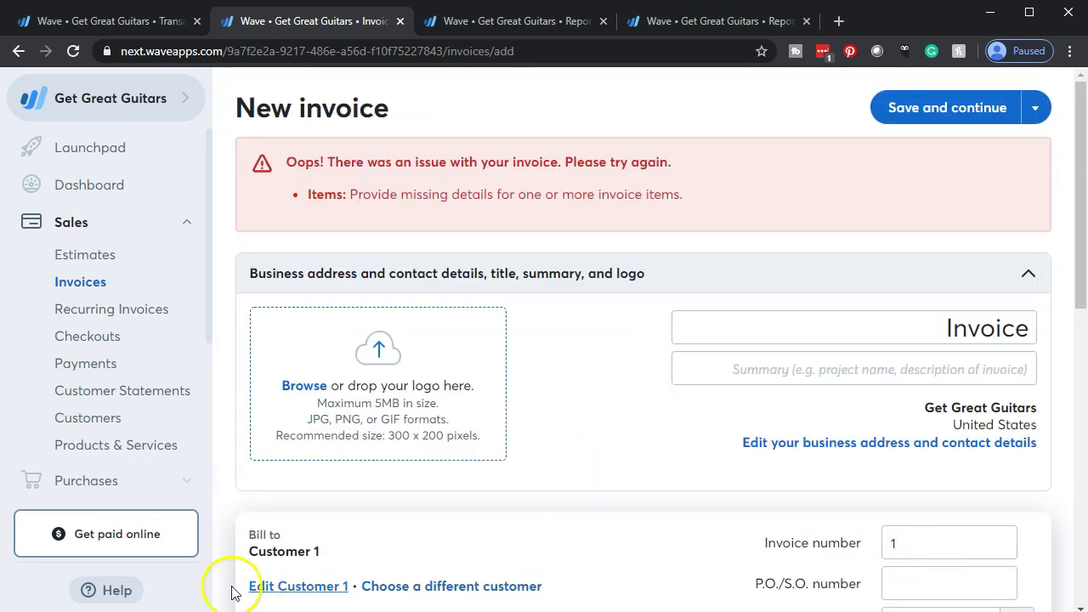
Enter "Sales" as the item name on the invoice line and save the invoice.
{"action": "scroll", "coordinate": [570, 284], "scroll_direction": "down", "scroll_amount": 5}
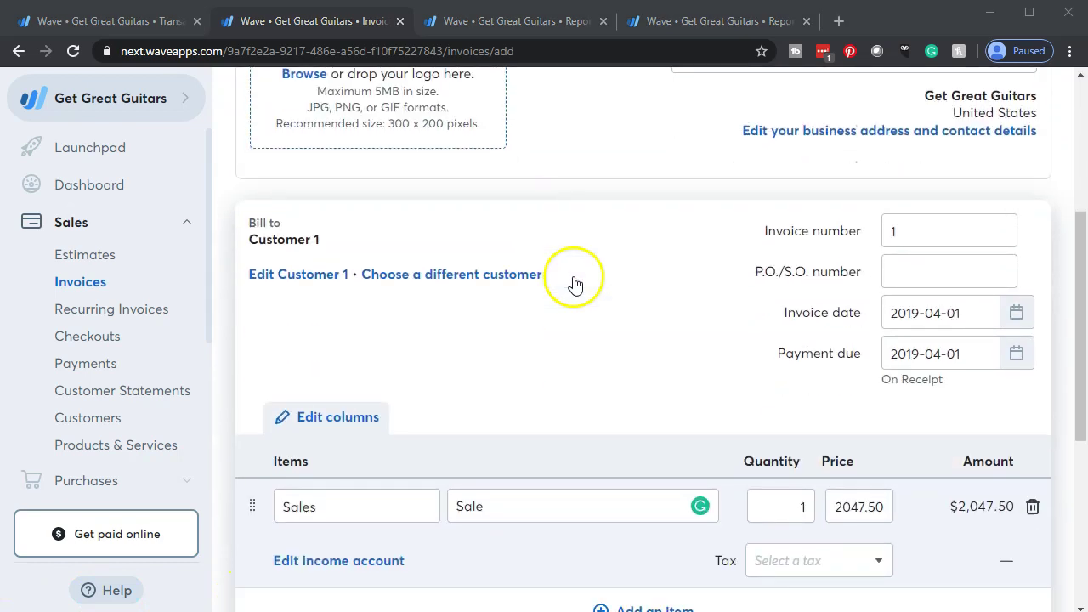
{"action": "left_click", "coordinate": [389, 391]}
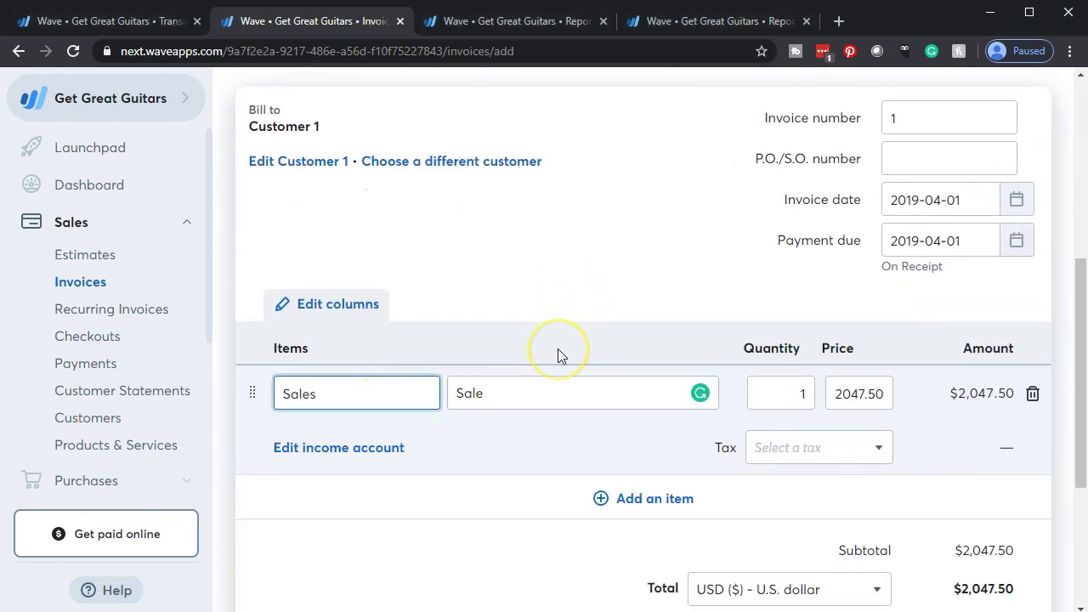
{"action": "scroll", "coordinate": [557, 355], "scroll_direction": "down", "scroll_amount": 2}
{"action": "scroll", "coordinate": [557, 355], "scroll_direction": "down", "scroll_amount": 2}
{"action": "left_click", "coordinate": [960, 551]}
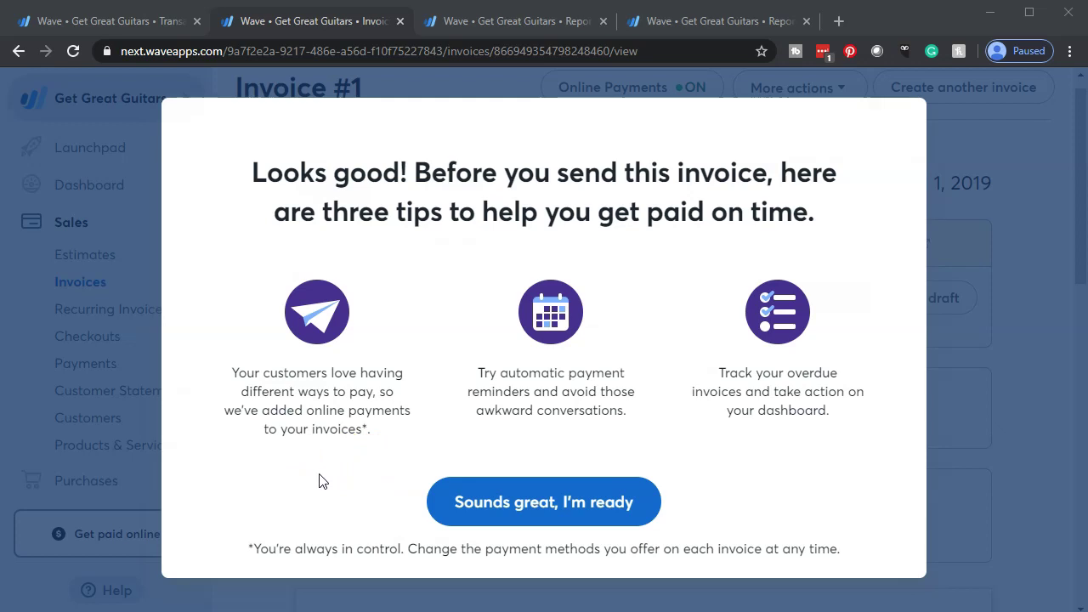
Dismiss the online payment tips, review the draft of Invoice #1, then approve it and mark it as sent.
{"action": "left_click", "coordinate": [465, 513]}
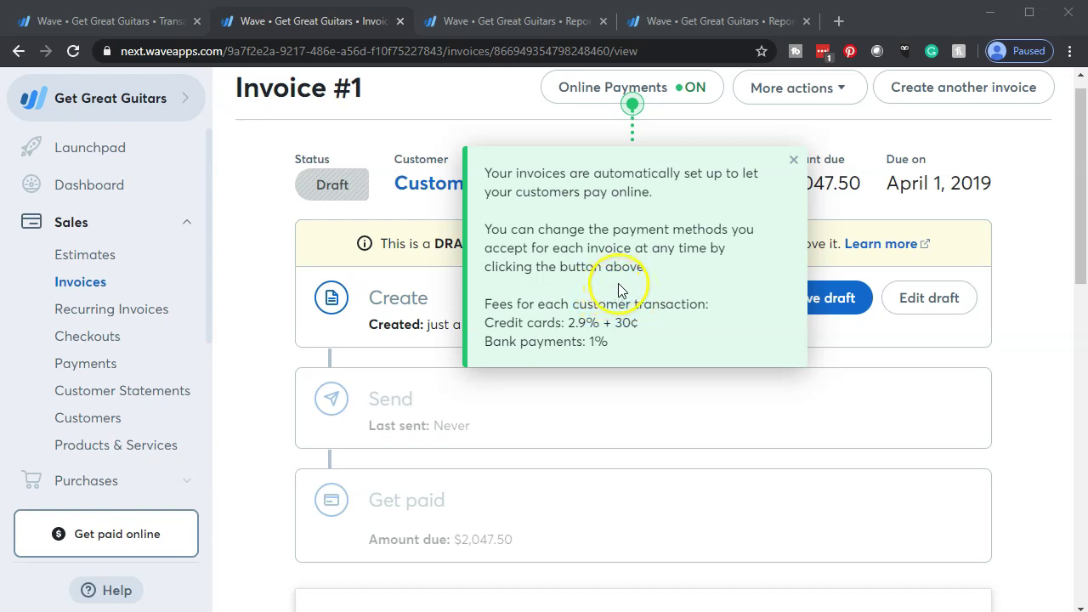
{"action": "left_click", "coordinate": [474, 110]}
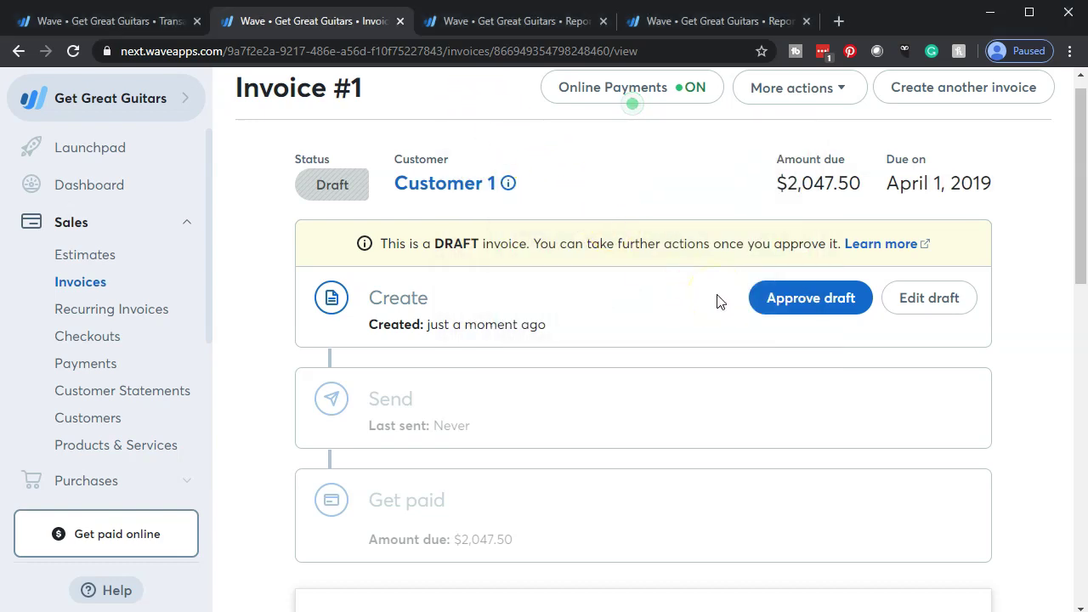
{"action": "scroll", "coordinate": [716, 302], "scroll_direction": "down", "scroll_amount": 3}
{"action": "scroll", "coordinate": [716, 302], "scroll_direction": "down", "scroll_amount": 7}
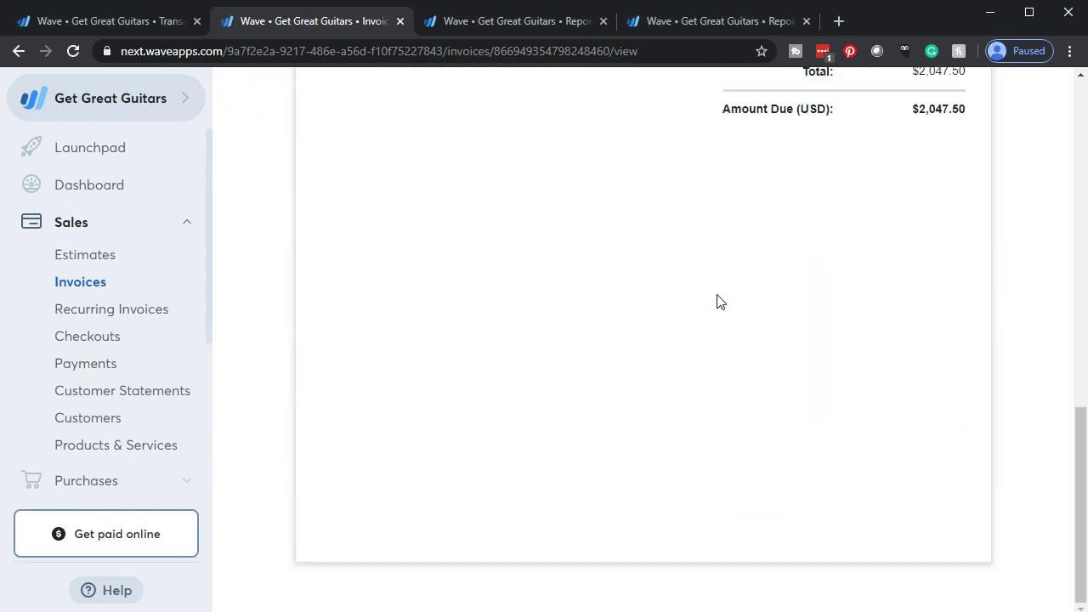
{"action": "scroll", "coordinate": [716, 302], "scroll_direction": "up", "scroll_amount": 10}
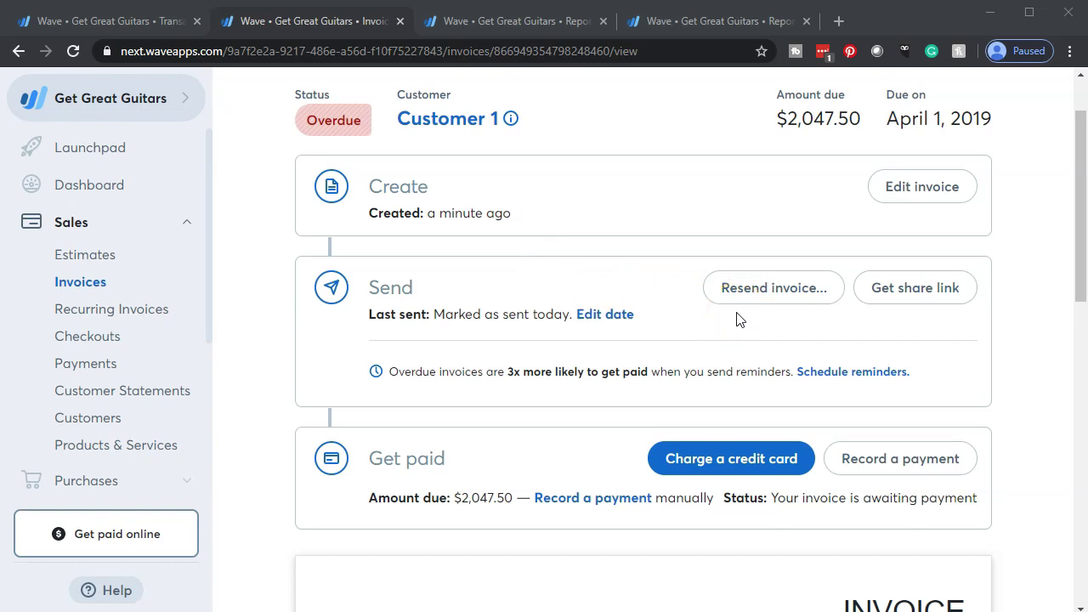
{"action": "scroll", "coordinate": [738, 318], "scroll_direction": "down", "scroll_amount": 1}
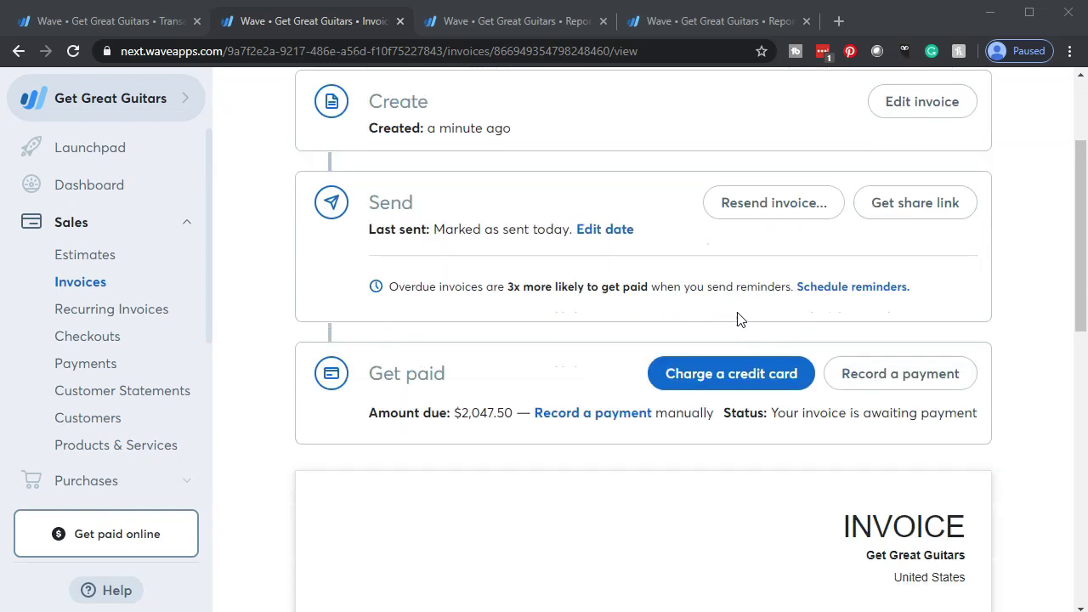
{"action": "scroll", "coordinate": [737, 319], "scroll_direction": "down", "scroll_amount": 1}
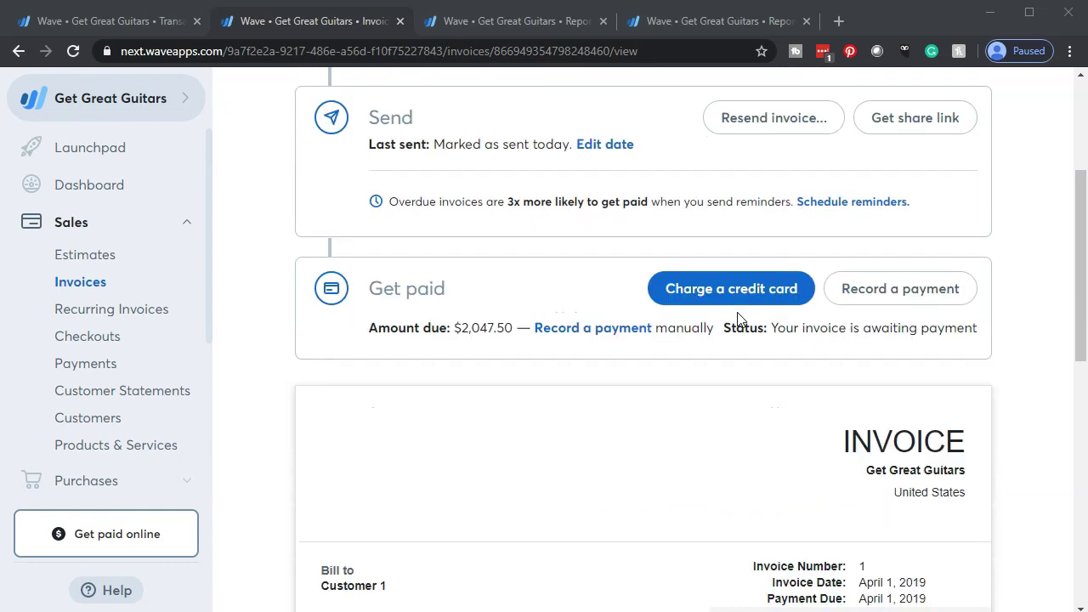
Update the 2019 Balance Sheet report and examine the Accounts Receivable balance under Other Current Assets.
{"action": "left_click", "coordinate": [709, 27]}
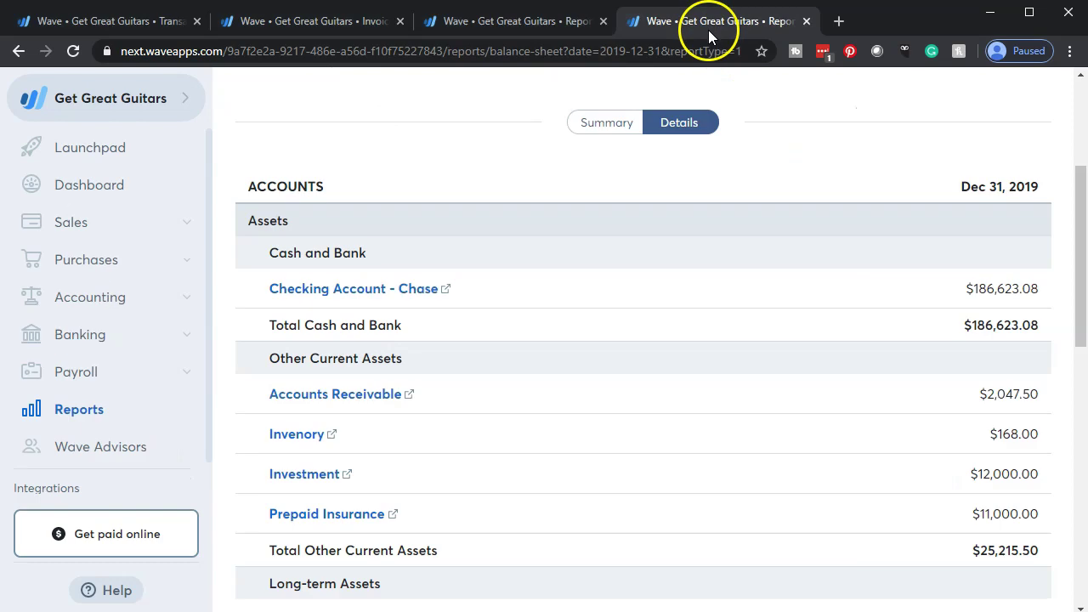
{"action": "scroll", "coordinate": [615, 381], "scroll_direction": "up", "scroll_amount": 3}
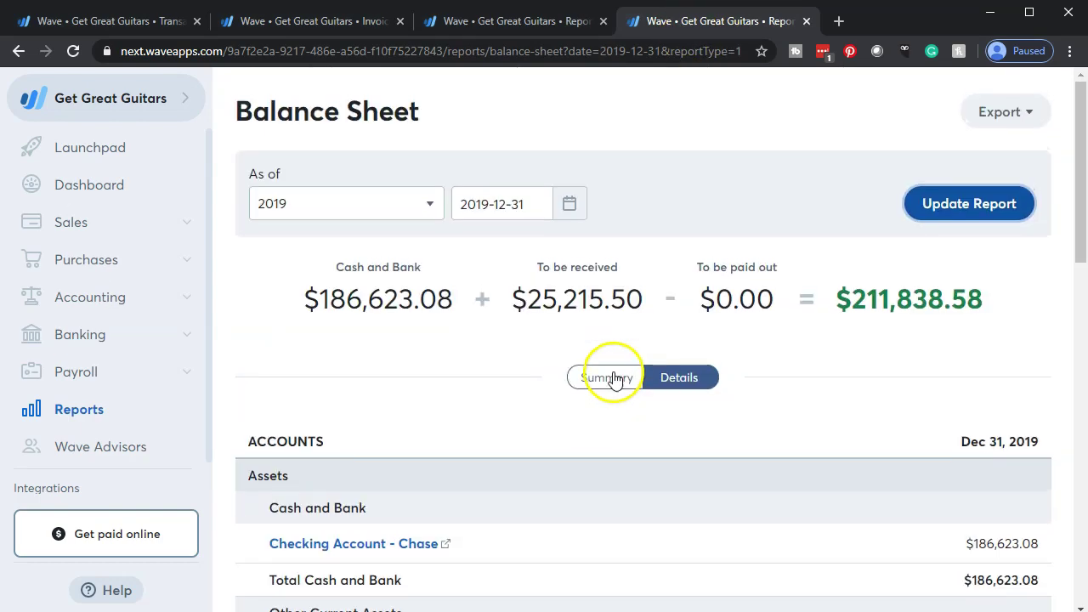
{"action": "left_click", "coordinate": [939, 201]}
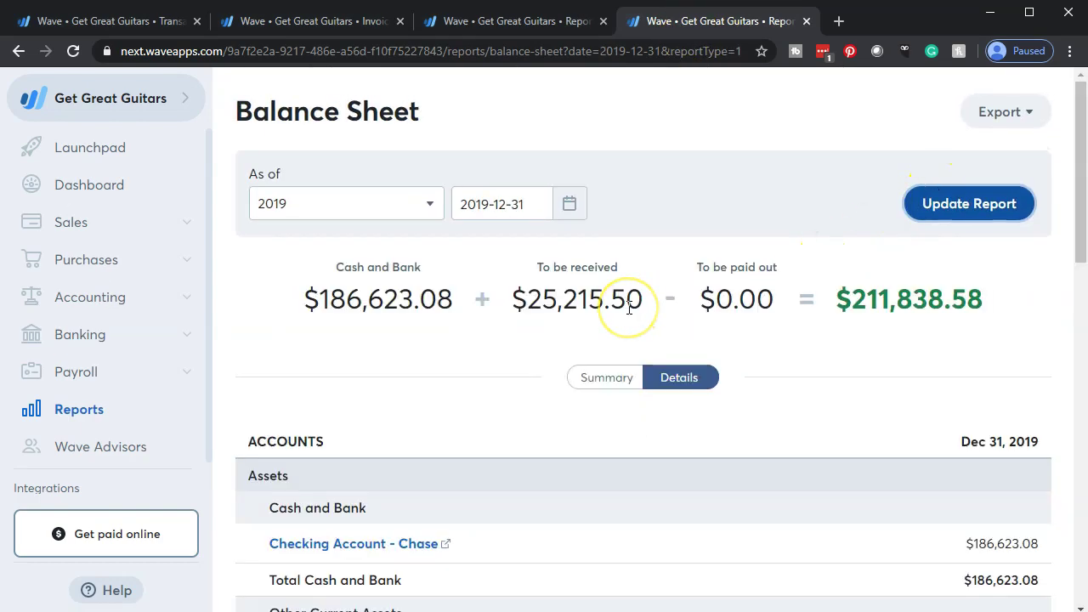
{"action": "scroll", "coordinate": [624, 310], "scroll_direction": "down", "scroll_amount": 4}
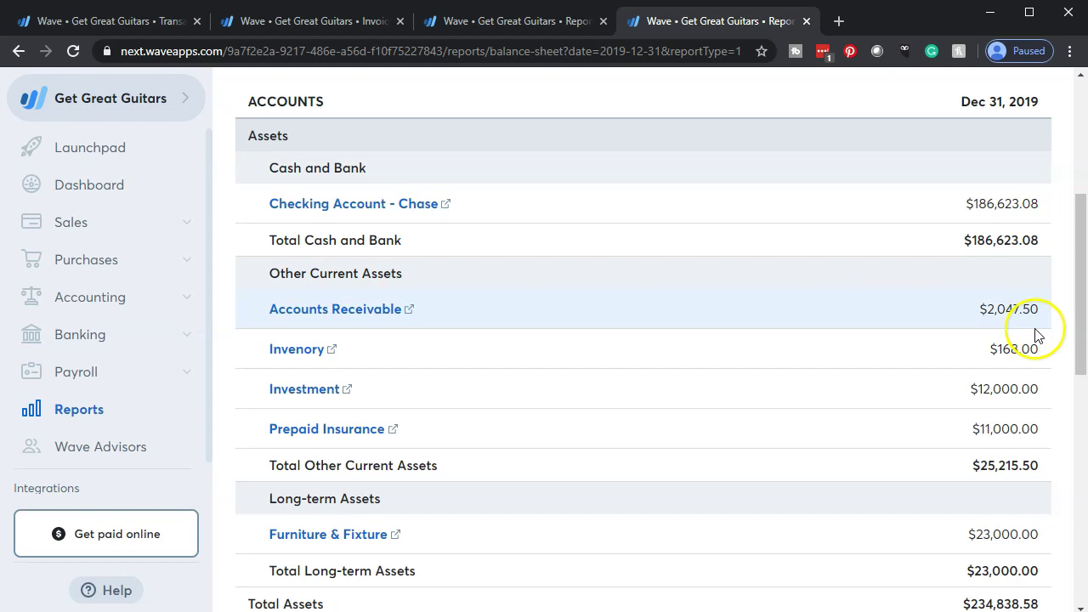
Update the 2019 Profit & Loss report, examine the Sales account's transactions for the Customer 1 invoice, and close that detail report.
{"action": "left_click", "coordinate": [517, 26]}
{"action": "left_click", "coordinate": [998, 180]}
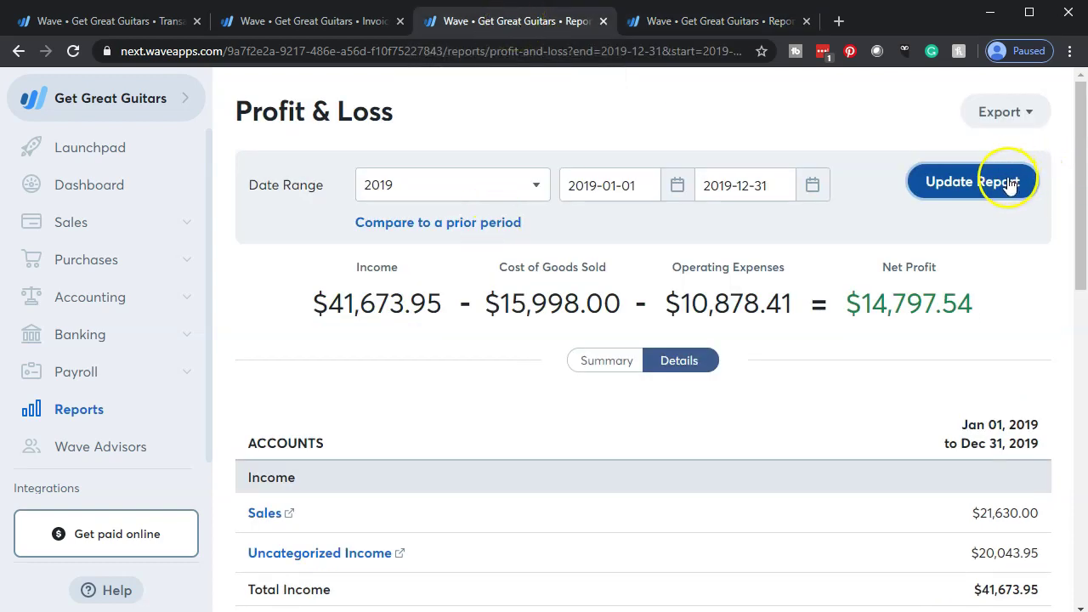
{"action": "scroll", "coordinate": [615, 291], "scroll_direction": "down", "scroll_amount": 2}
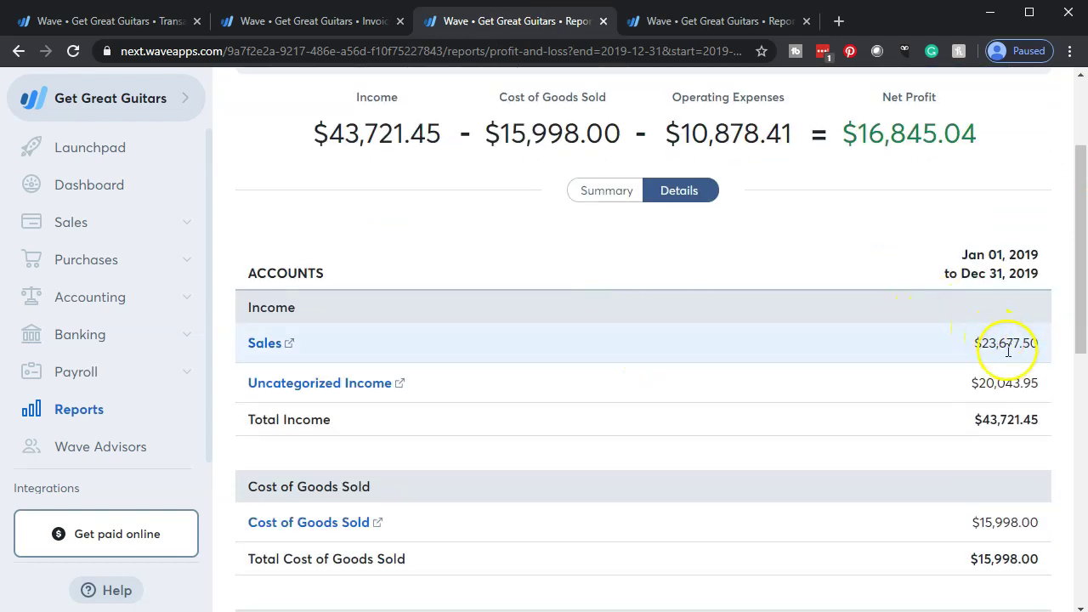
{"action": "left_click", "coordinate": [262, 344]}
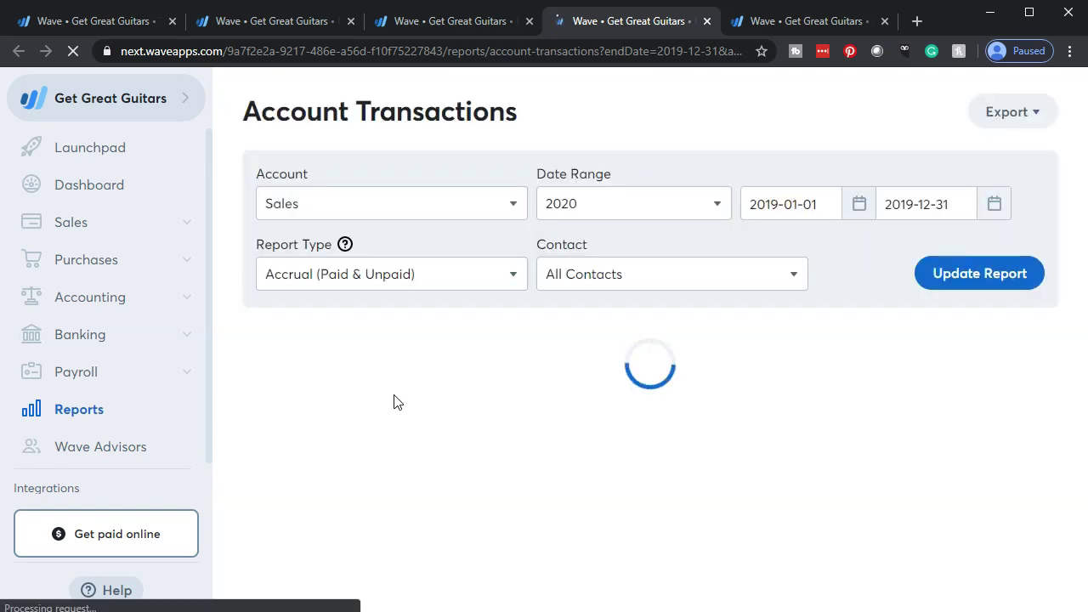
{"action": "scroll", "coordinate": [393, 394], "scroll_direction": "down", "scroll_amount": 1}
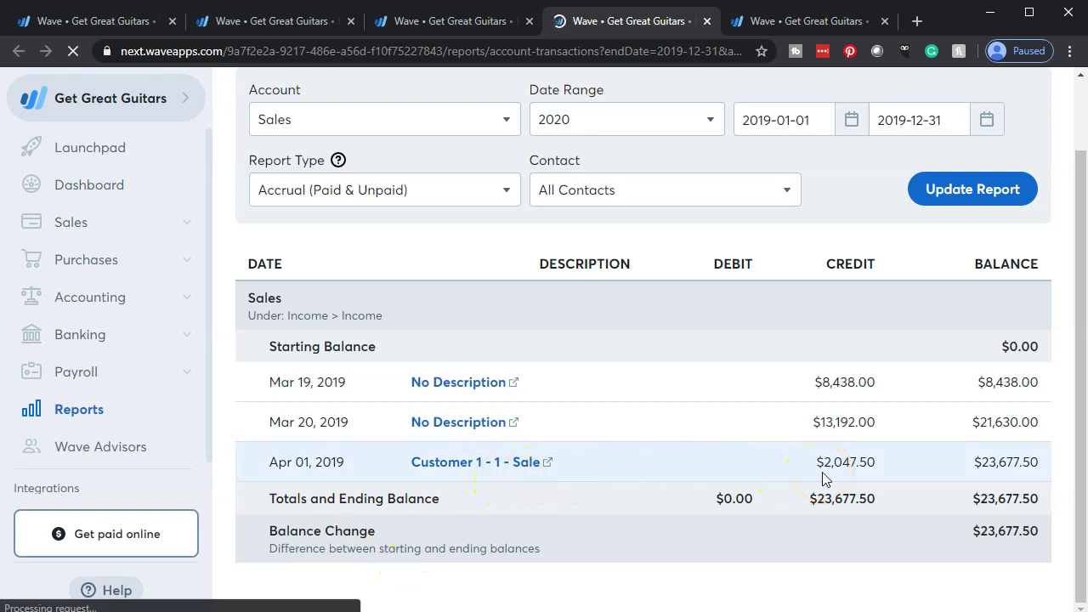
{"action": "left_click", "coordinate": [707, 21]}
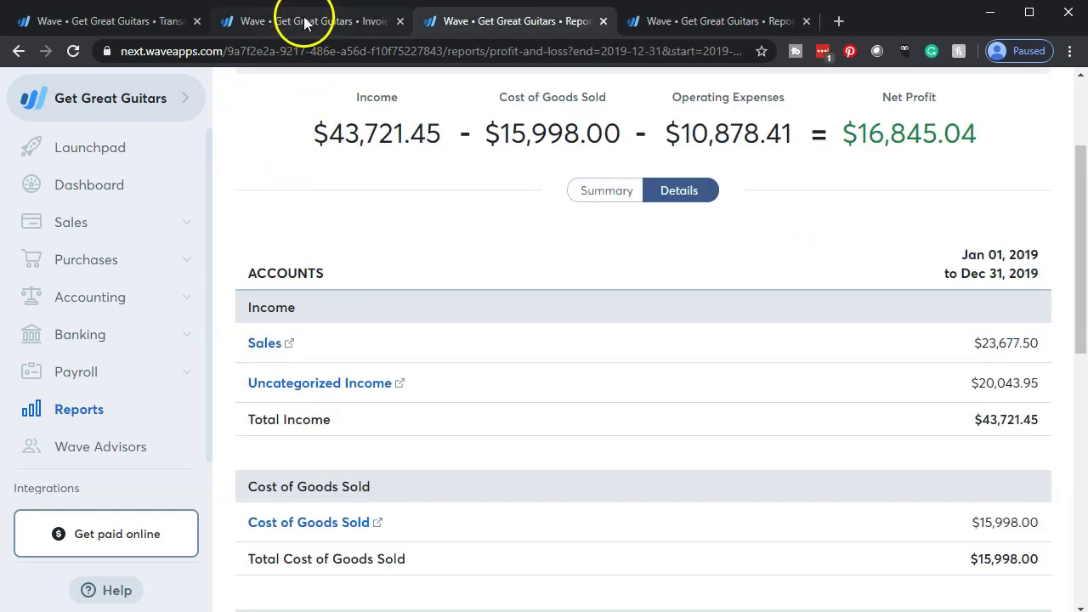
Review Invoice #1, the uncategorized transactions list and the QuickBooks Desktop home page workflow, and return to the Wave transactions.
{"action": "left_click", "coordinate": [268, 24]}
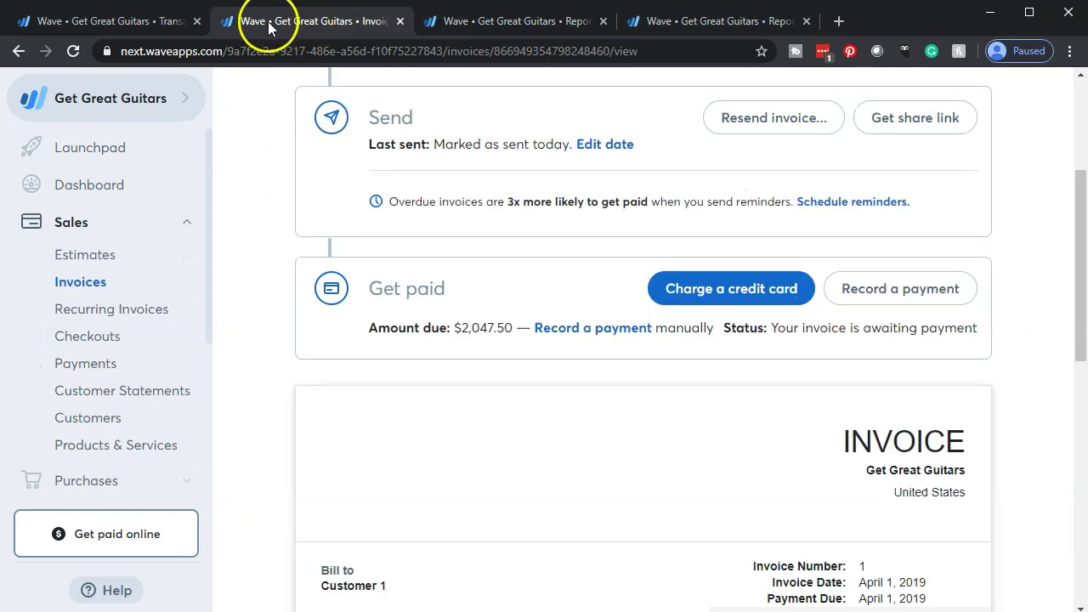
{"action": "left_click", "coordinate": [131, 18]}
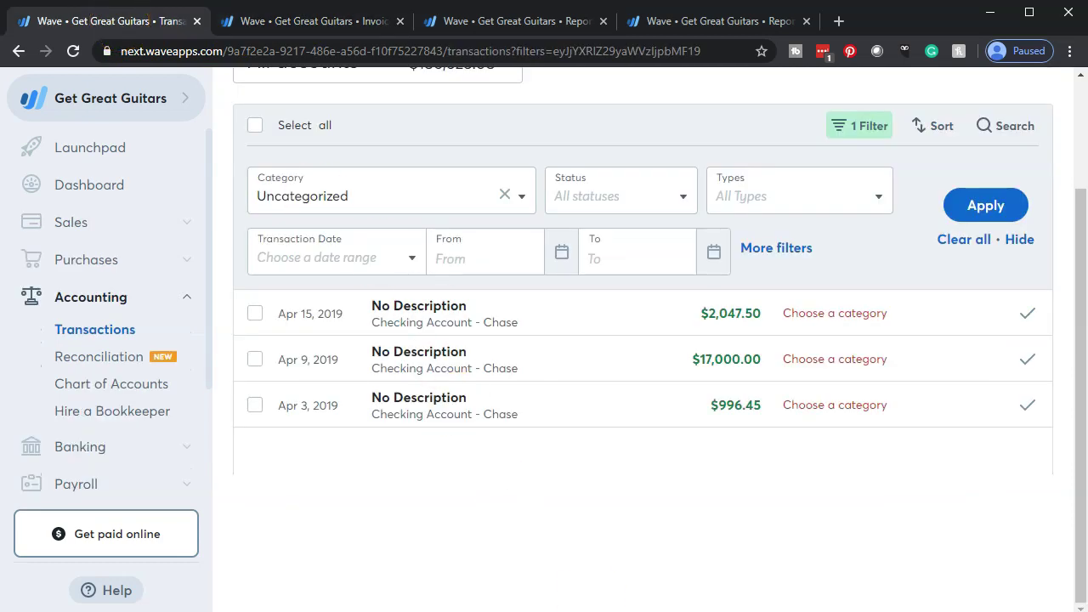
{"action": "key", "text": "alt+Tab"}
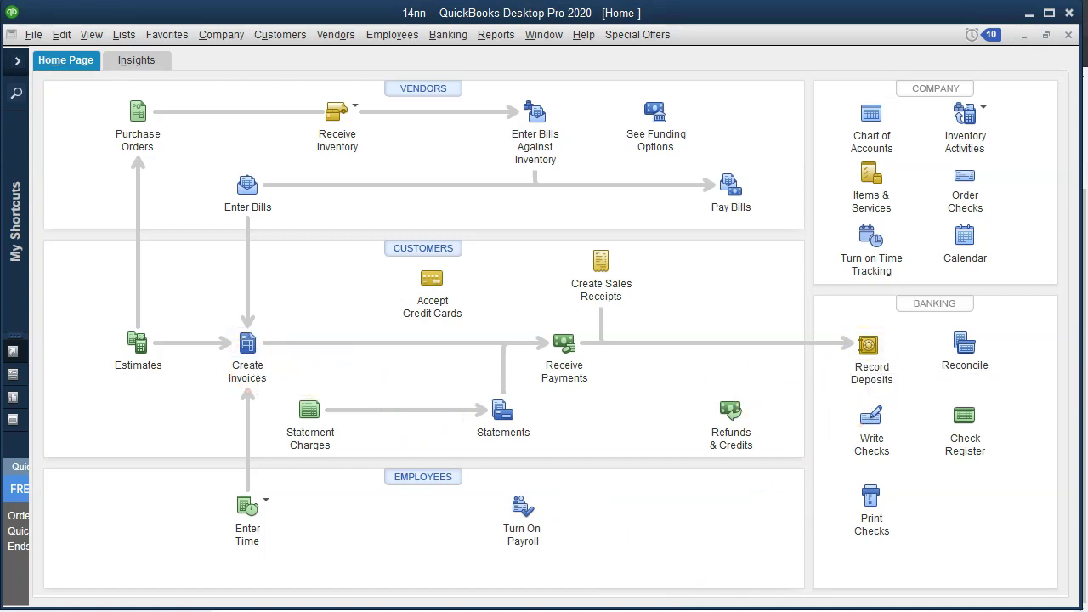
{"action": "key", "text": "alt+Tab"}
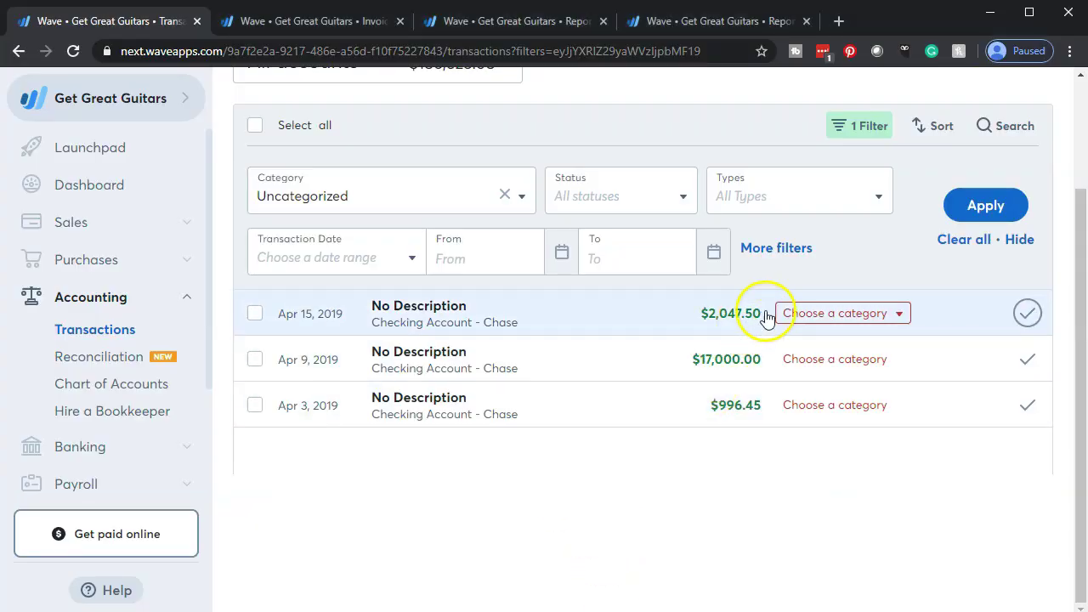
Categorize the Apr 15, 2019 deposit of $2,047.50 as payment received for Customer 1's Invoice #1, save it and mark it as reviewed.
{"action": "left_click", "coordinate": [499, 323]}
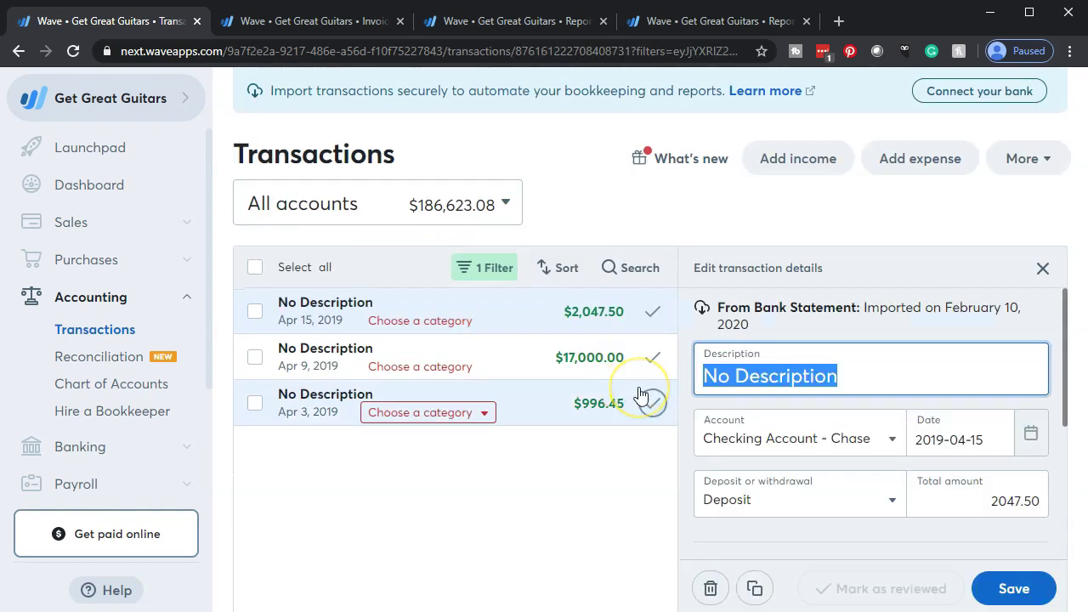
{"action": "scroll", "coordinate": [837, 371], "scroll_direction": "down", "scroll_amount": 3}
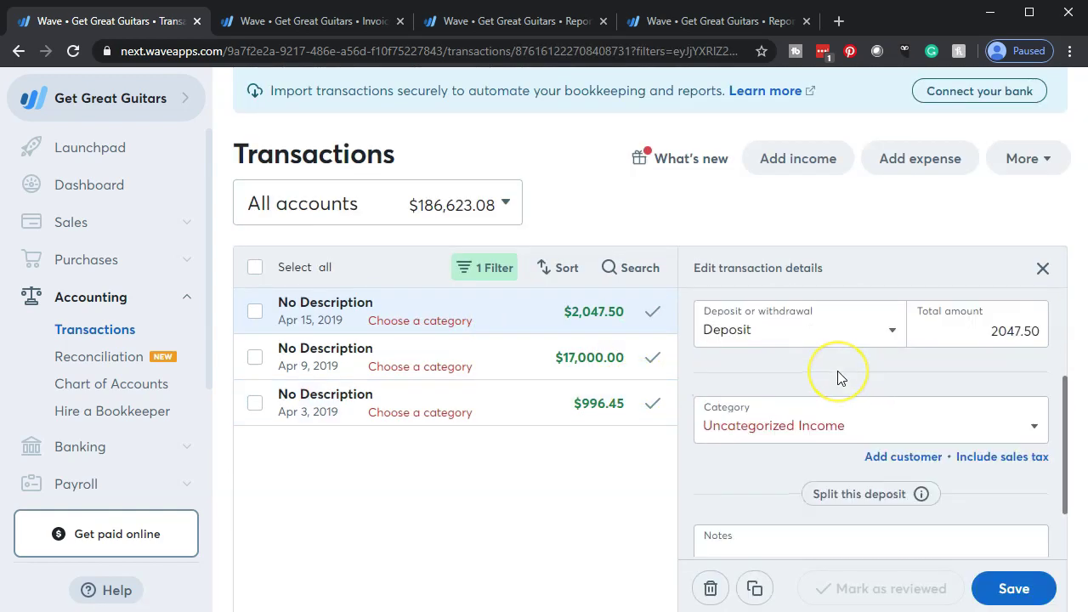
{"action": "left_click", "coordinate": [1035, 347]}
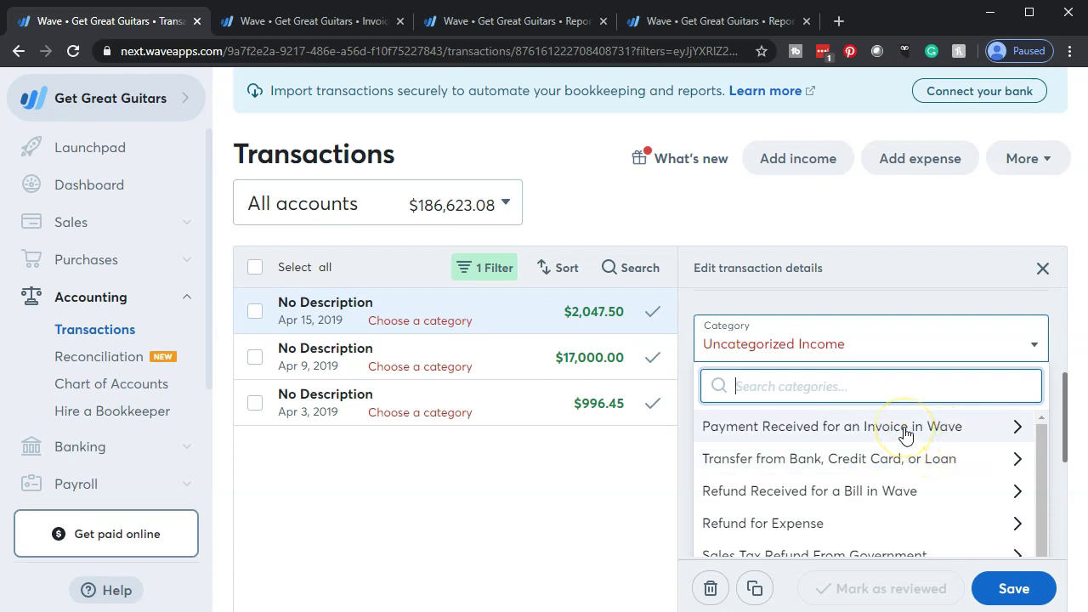
{"action": "left_click", "coordinate": [906, 427]}
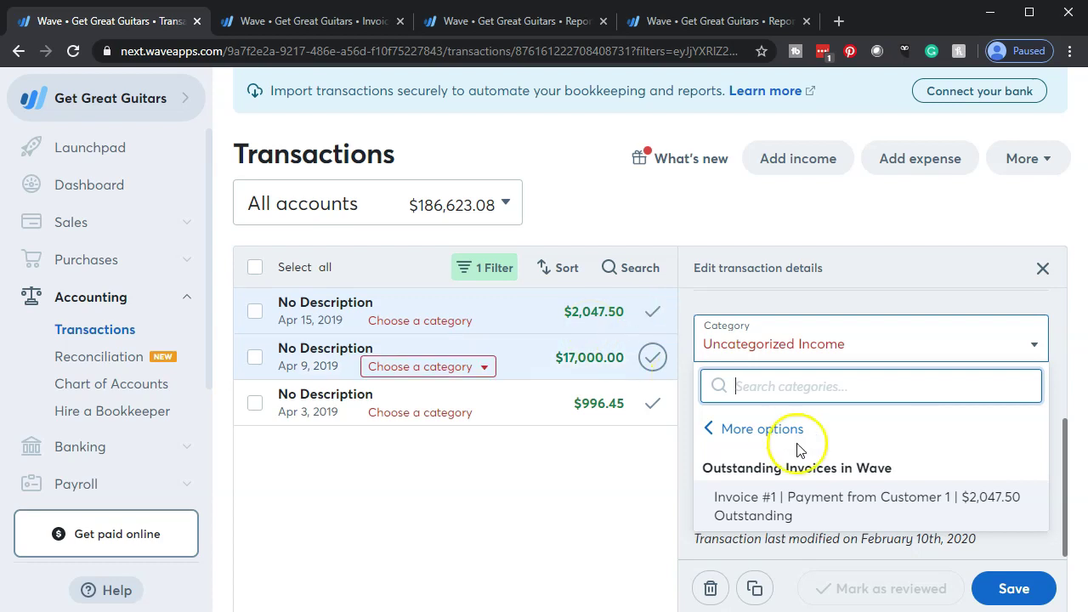
{"action": "left_click", "coordinate": [888, 514]}
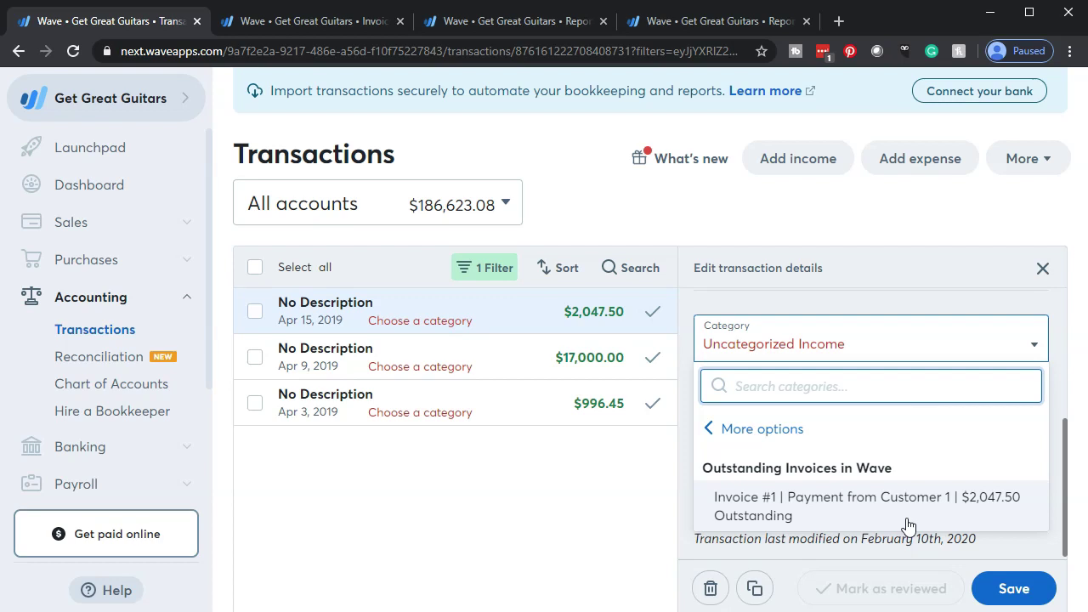
{"action": "left_click", "coordinate": [908, 523]}
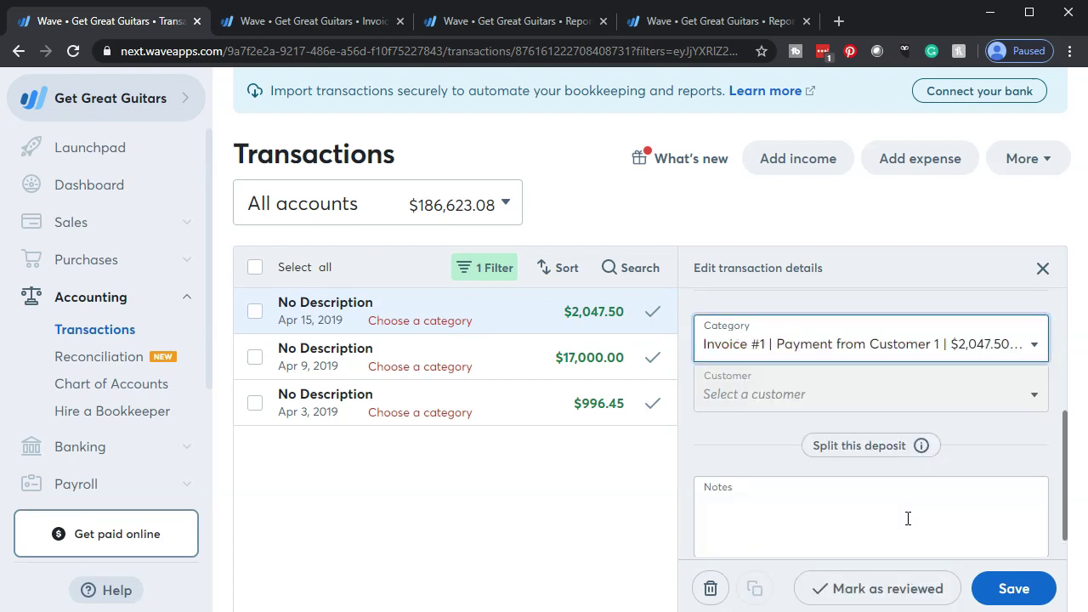
{"action": "left_click", "coordinate": [1033, 588]}
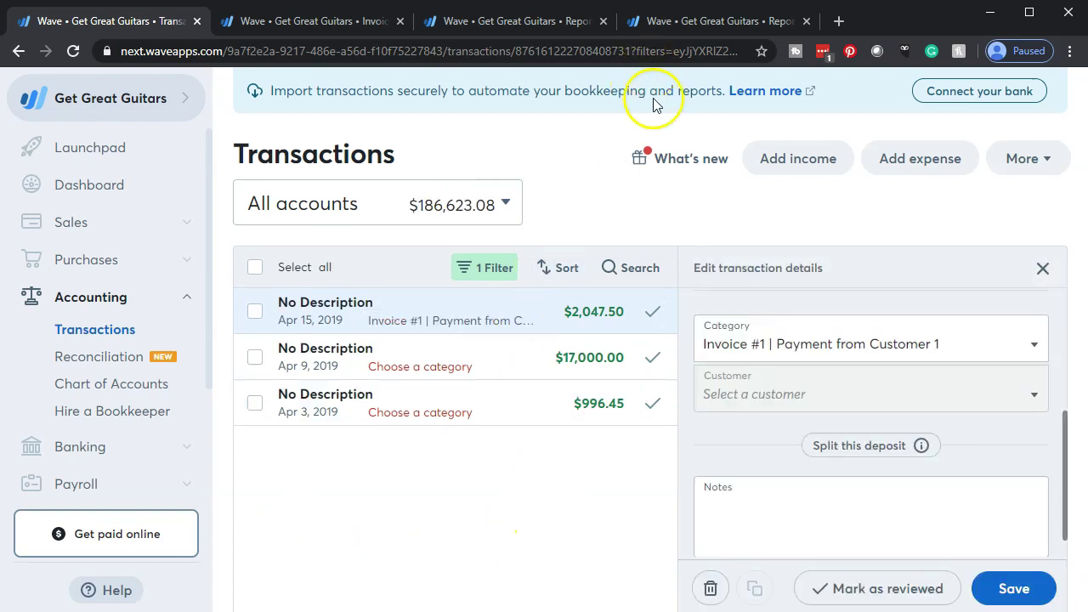
{"action": "left_click", "coordinate": [654, 313]}
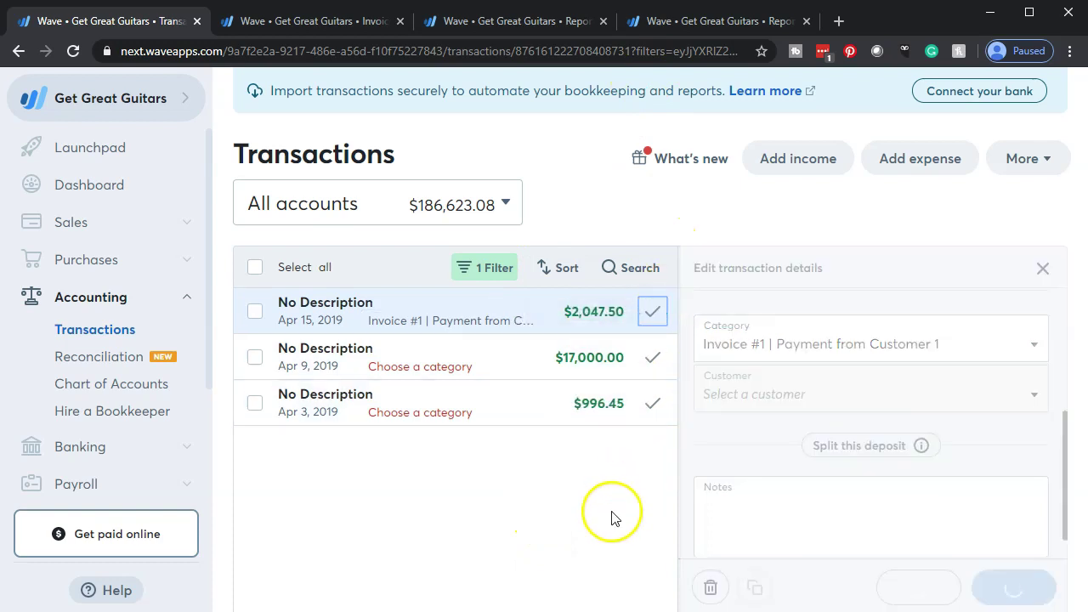
Refresh the 2019 Balance Sheet report and examine Cash and Bank and Other Current Assets for the effect of the invoice payment.
{"action": "left_click", "coordinate": [680, 28]}
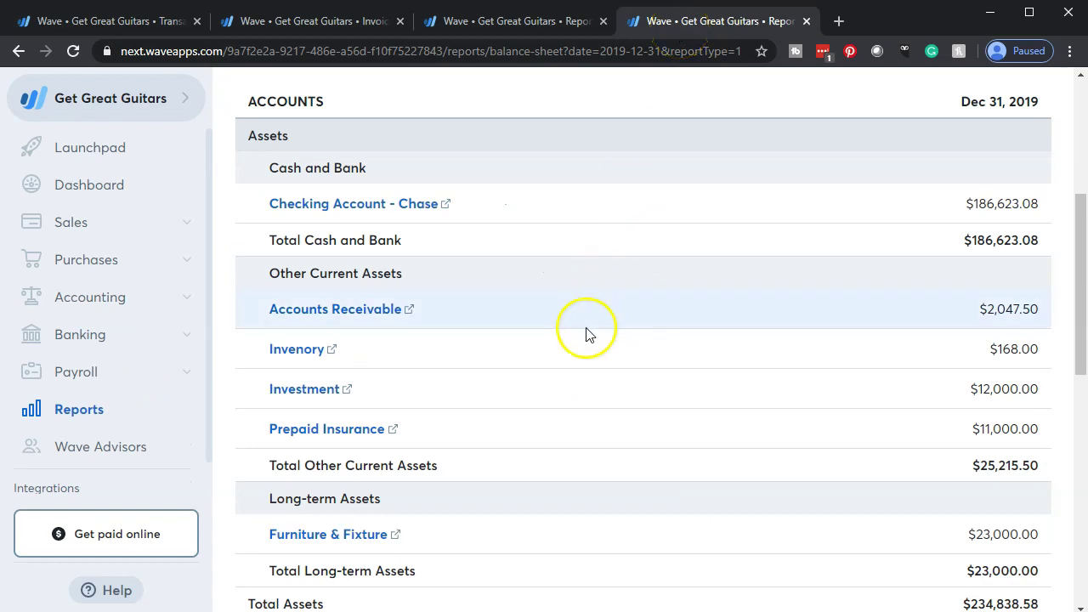
{"action": "scroll", "coordinate": [580, 445], "scroll_direction": "up", "scroll_amount": 3}
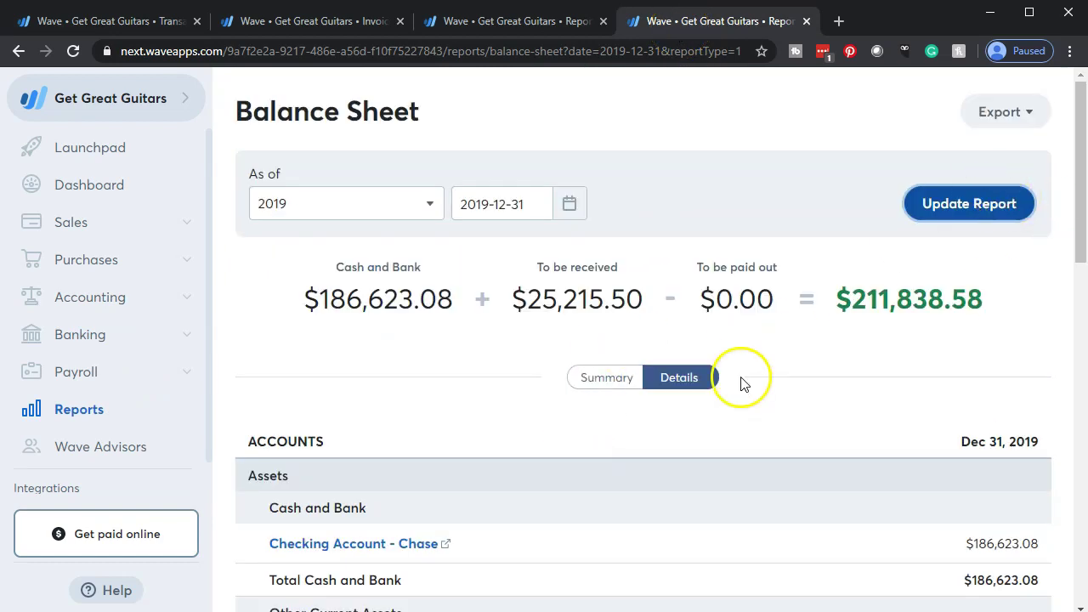
{"action": "scroll", "coordinate": [721, 407], "scroll_direction": "down", "scroll_amount": 2}
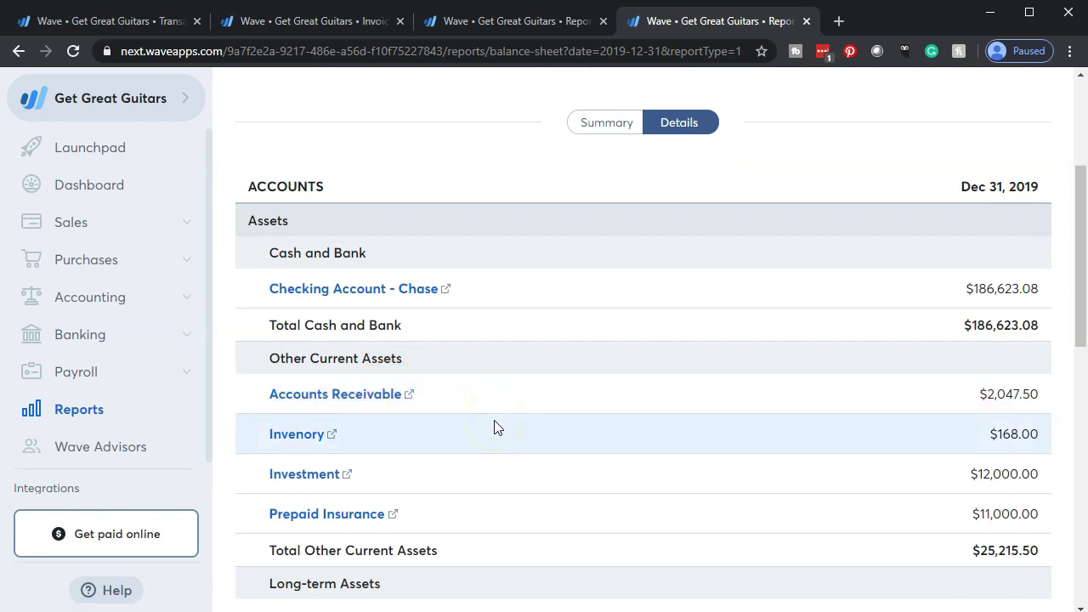
{"action": "scroll", "coordinate": [493, 425], "scroll_direction": "up", "scroll_amount": 3}
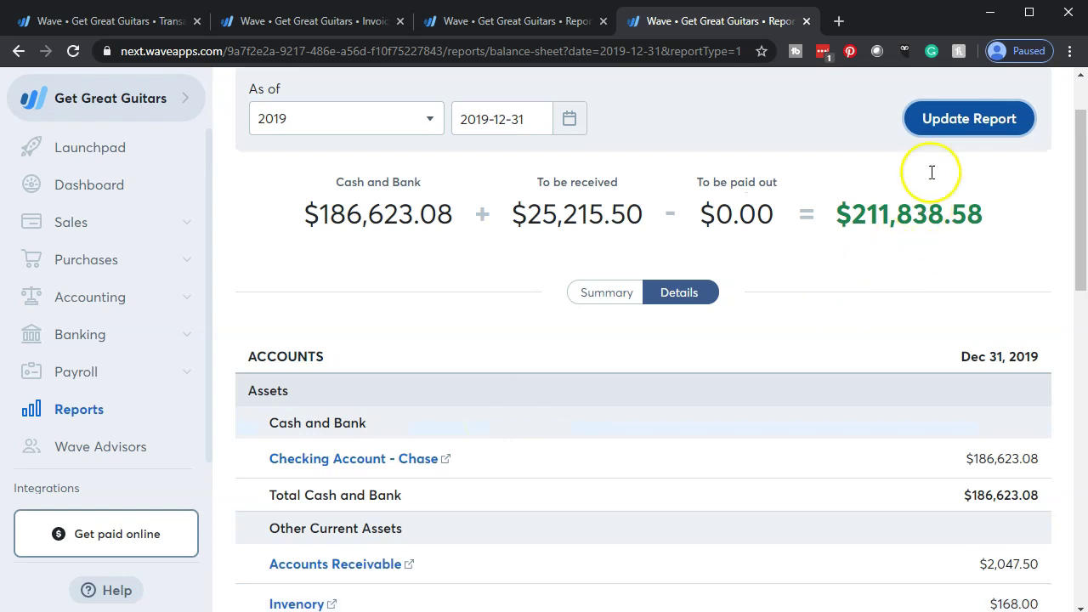
{"action": "left_click", "coordinate": [935, 117]}
{"action": "scroll", "coordinate": [745, 510], "scroll_direction": "down", "scroll_amount": 3}
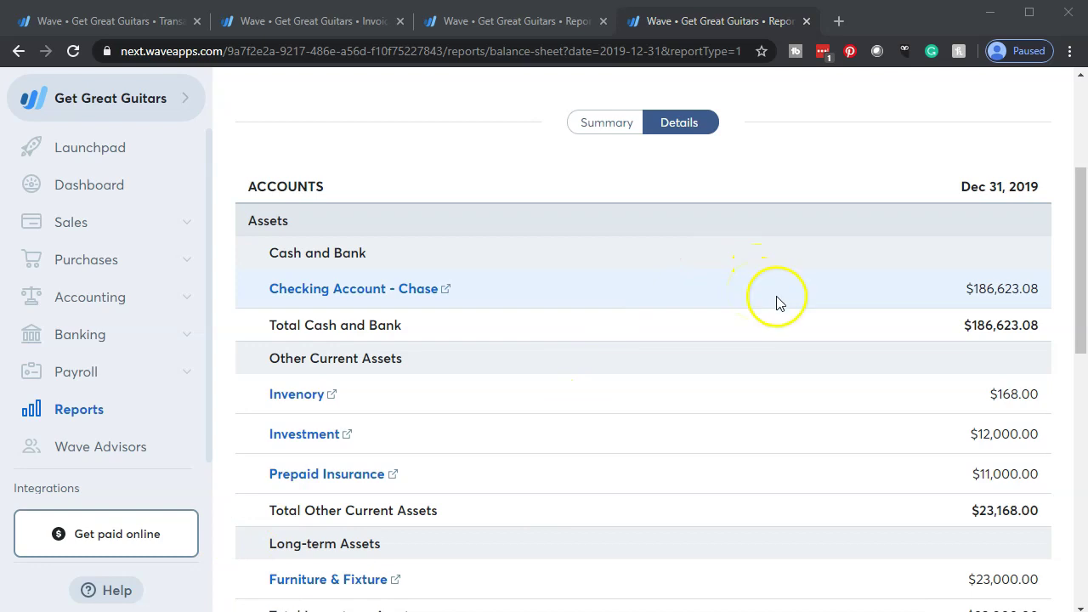
Examine Sales and Uncategorized Income on the 2019 Profit & Loss report and return to the Balance Sheet.
{"action": "left_click", "coordinate": [541, 23]}
{"action": "scroll", "coordinate": [544, 272], "scroll_direction": "down", "scroll_amount": 1}
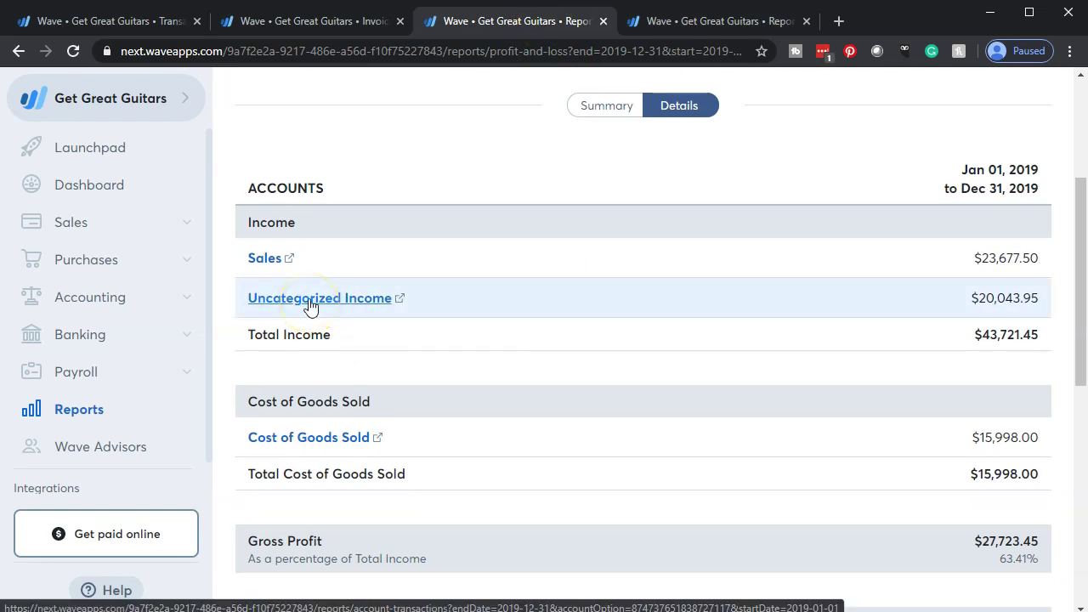
{"action": "left_click", "coordinate": [709, 23]}
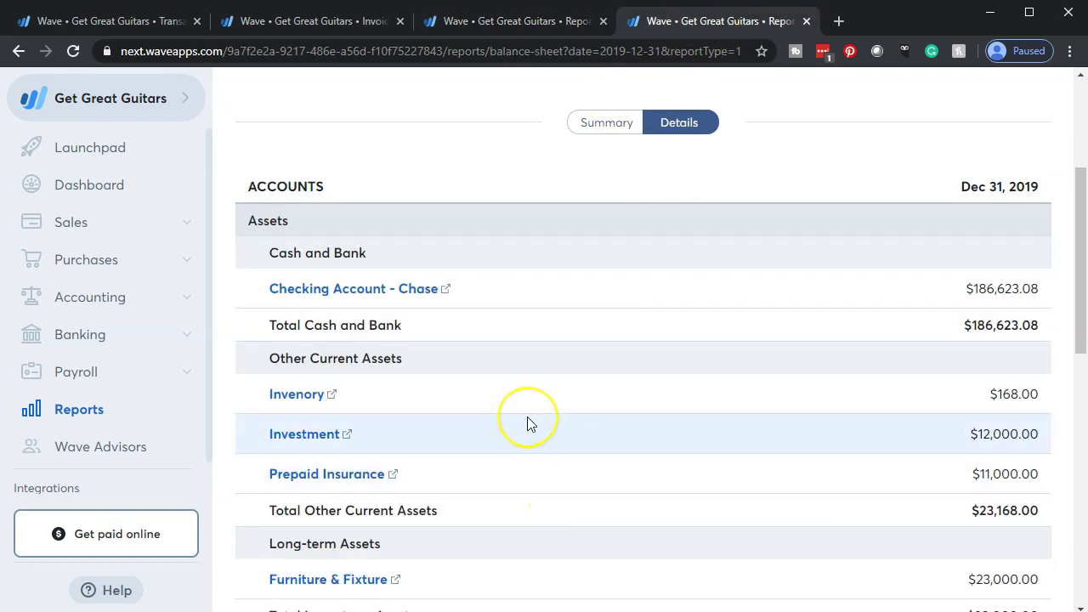